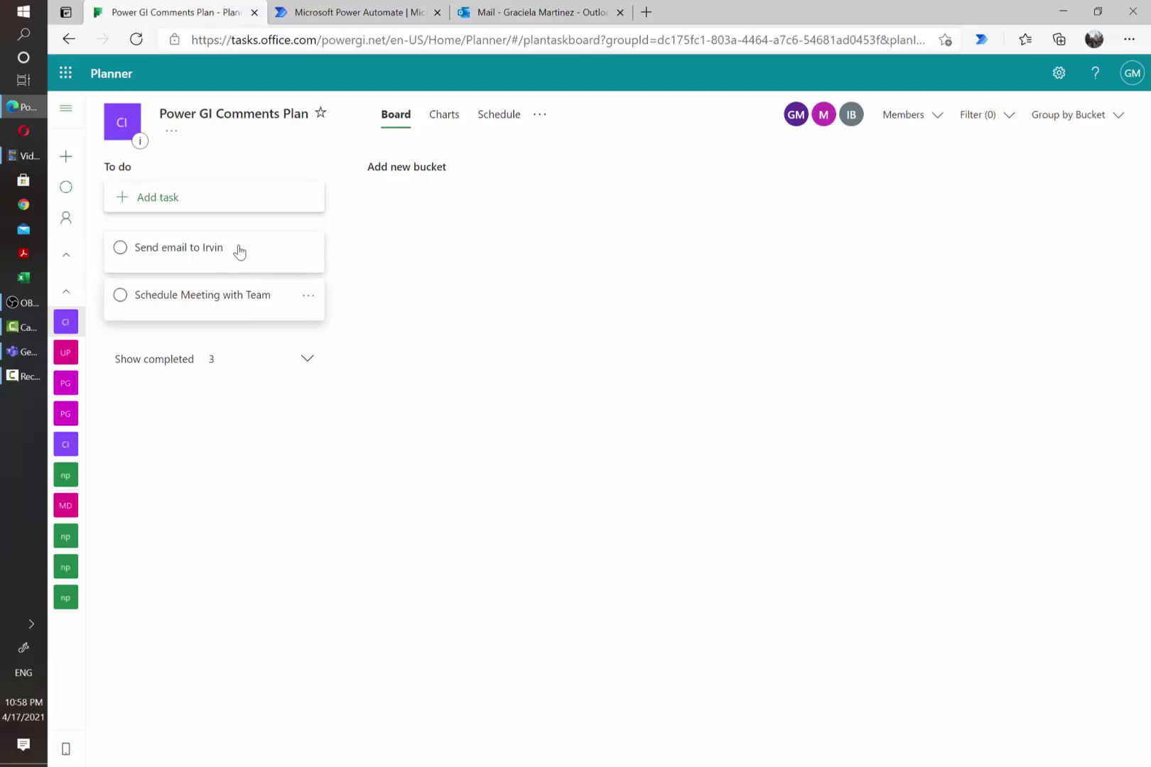
Post a comment on the Schedule Meeting with Team task in Planner
{"action": "left_click", "coordinate": [226, 308]}
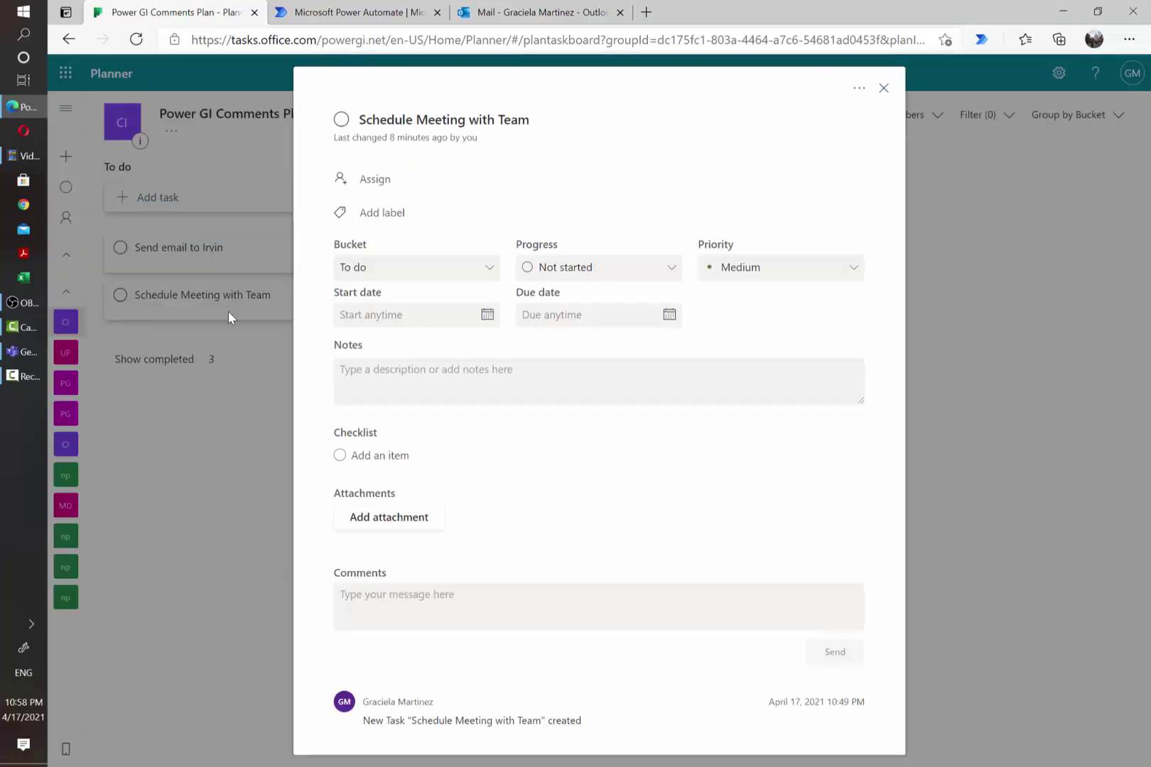
{"action": "left_click", "coordinate": [424, 586]}
{"action": "type", "text": "co"}
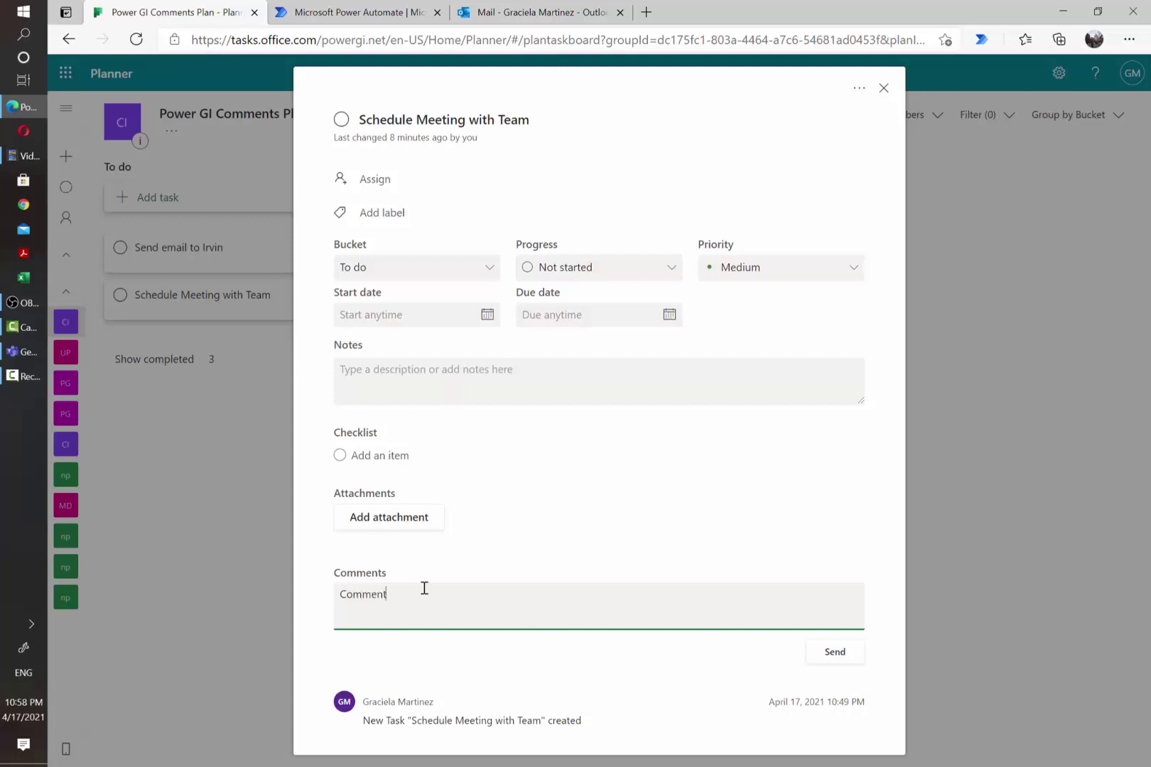
{"action": "key", "text": "Return"}
{"action": "left_click", "coordinate": [1000, 427]}
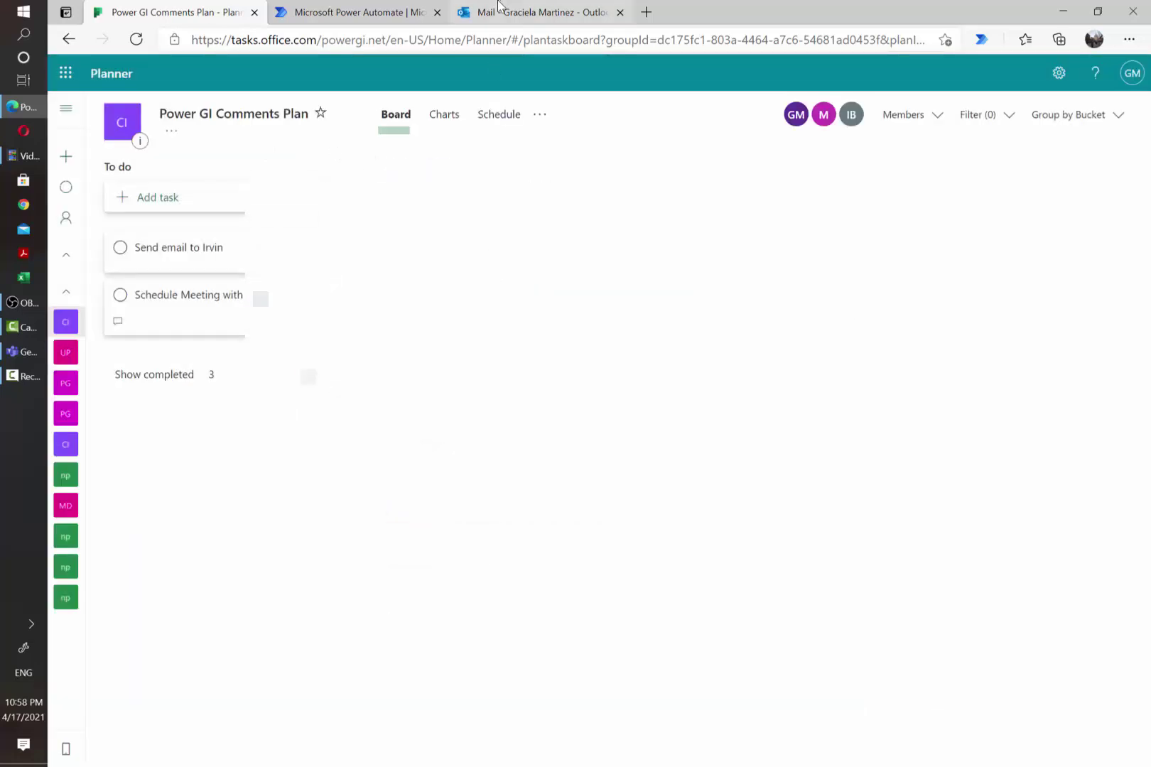
{"action": "left_click", "coordinate": [533, 12]}
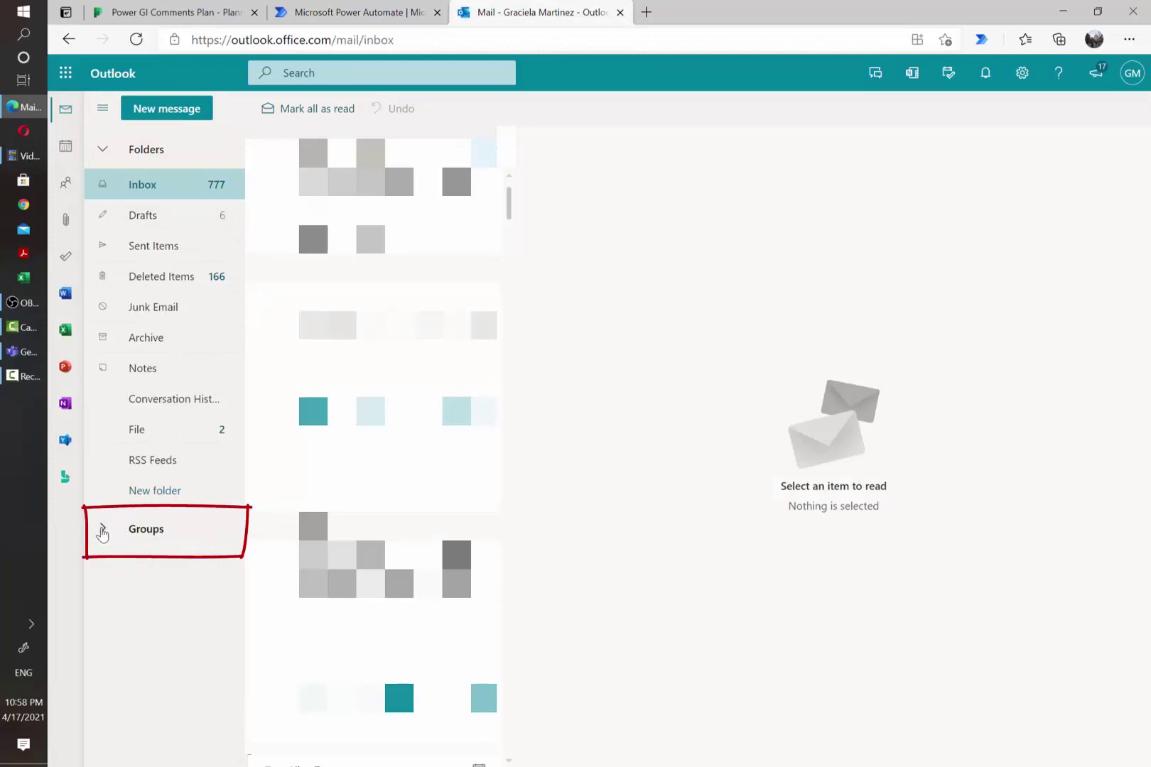
Open the Constoso Invoices group mailbox from the Groups list
{"action": "left_click", "coordinate": [101, 530]}
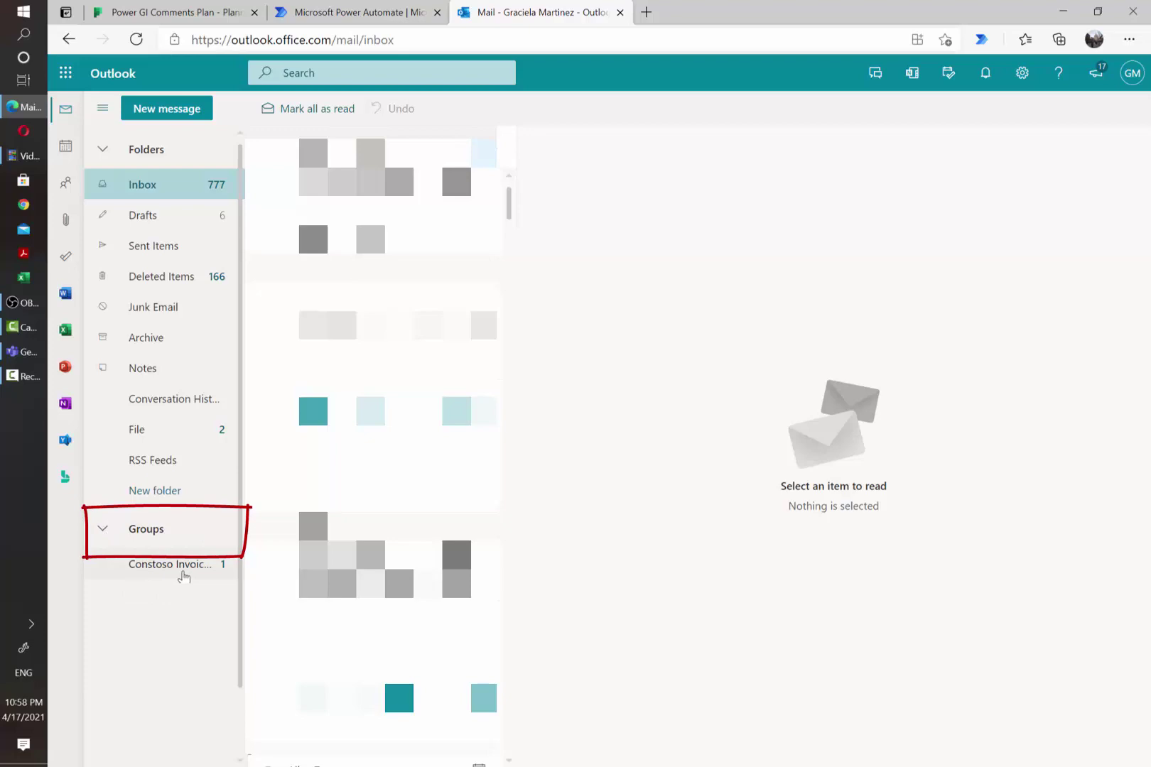
{"action": "left_click", "coordinate": [167, 565]}
{"action": "left_click", "coordinate": [102, 529]}
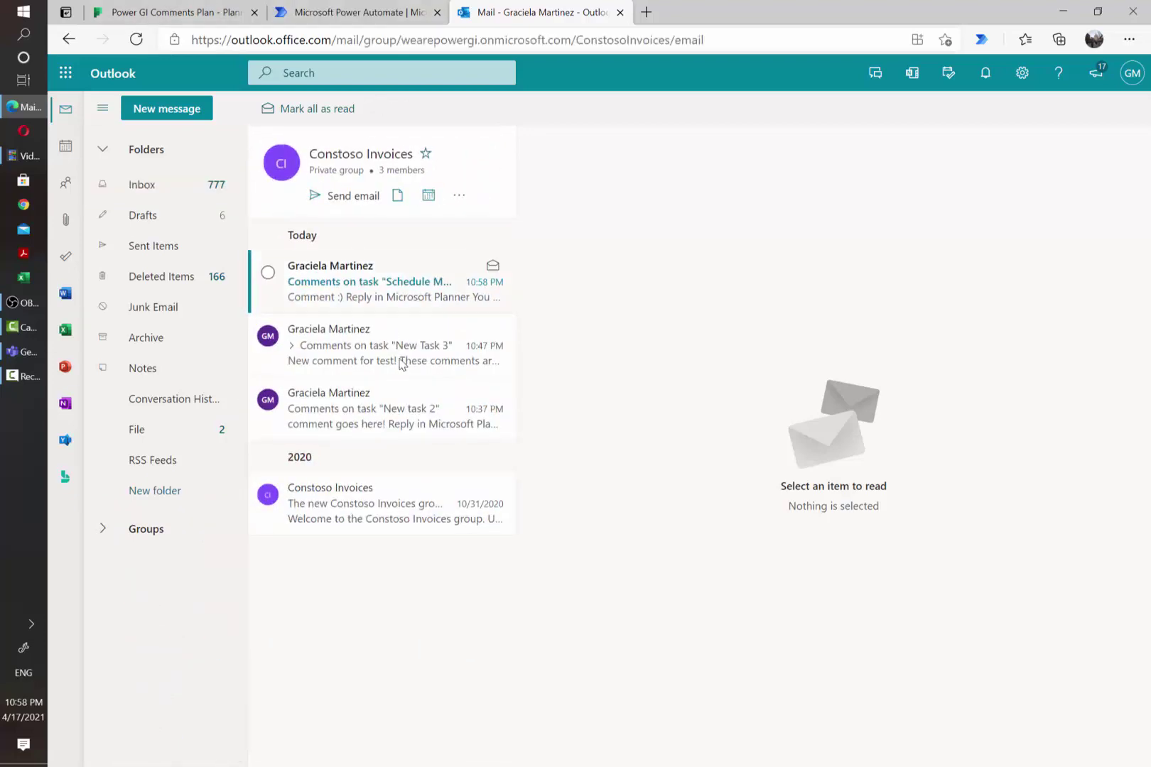
Read the Schedule Meeting with Team comment notification email showing 'Comment :)'
{"action": "left_click", "coordinate": [371, 295]}
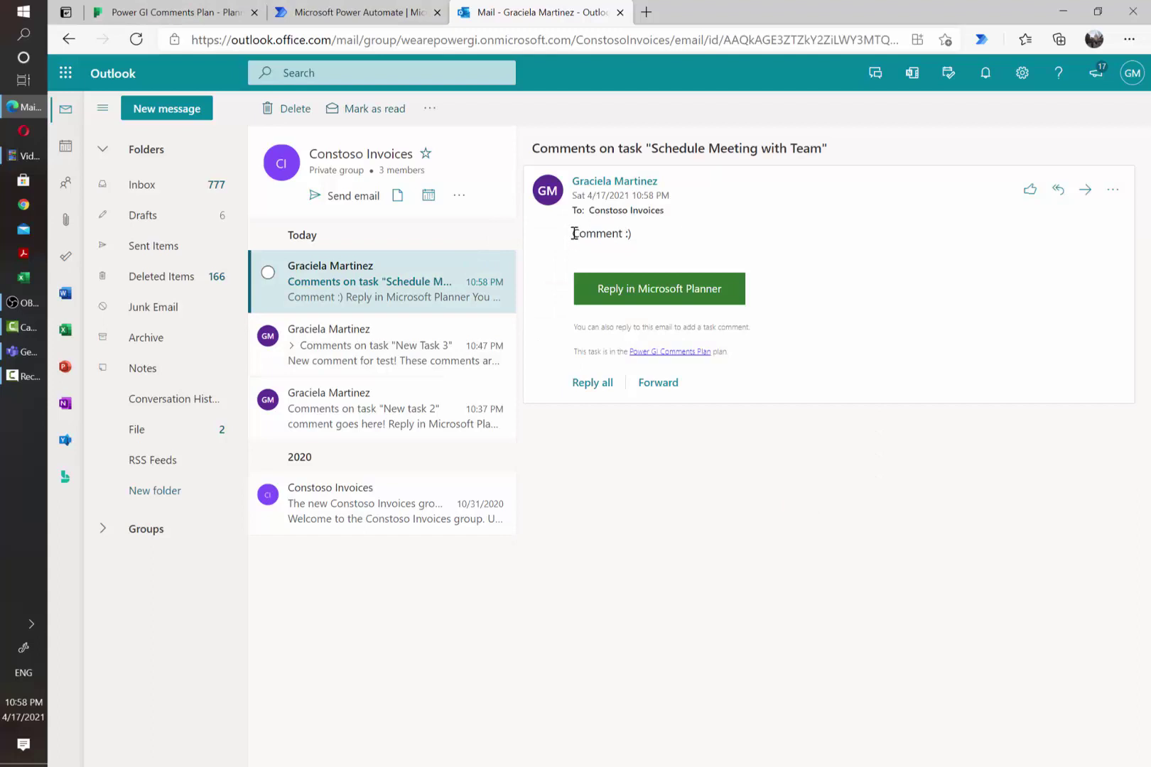
{"action": "left_click_drag", "start_coordinate": [574, 233], "coordinate": [649, 239]}
{"action": "left_click", "coordinate": [622, 245]}
{"action": "double_click", "coordinate": [598, 234]}
{"action": "left_click", "coordinate": [624, 248]}
{"action": "left_click", "coordinate": [362, 19]}
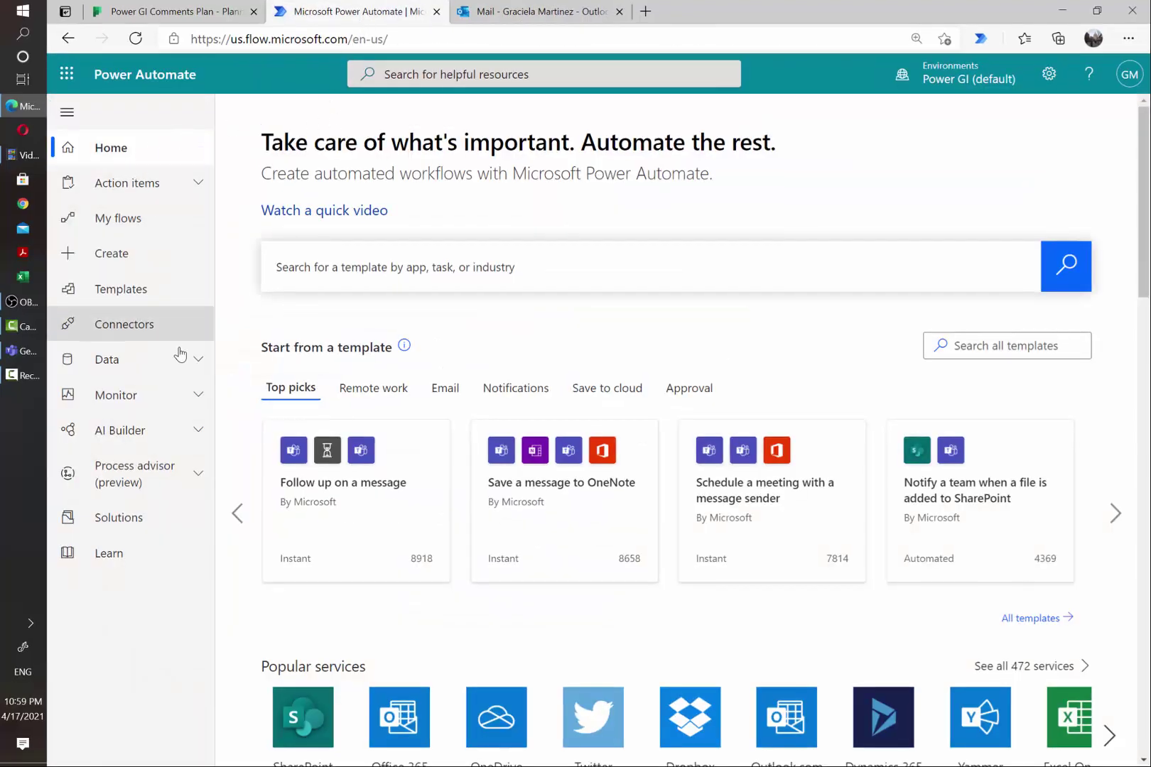
Start the Office 365 Groups Mail template 'Post a Teams message when a new email arrives to a Groups mailbox'
{"action": "left_click", "coordinate": [126, 332]}
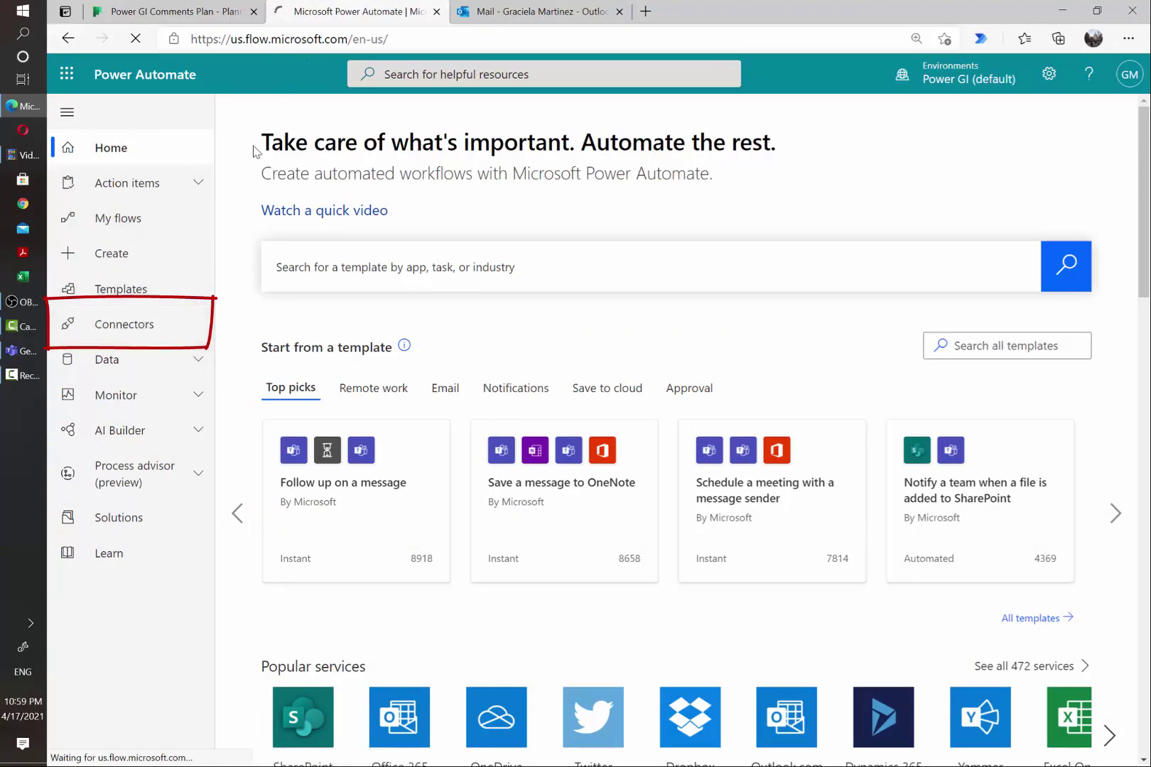
{"action": "type", "text": "group"}
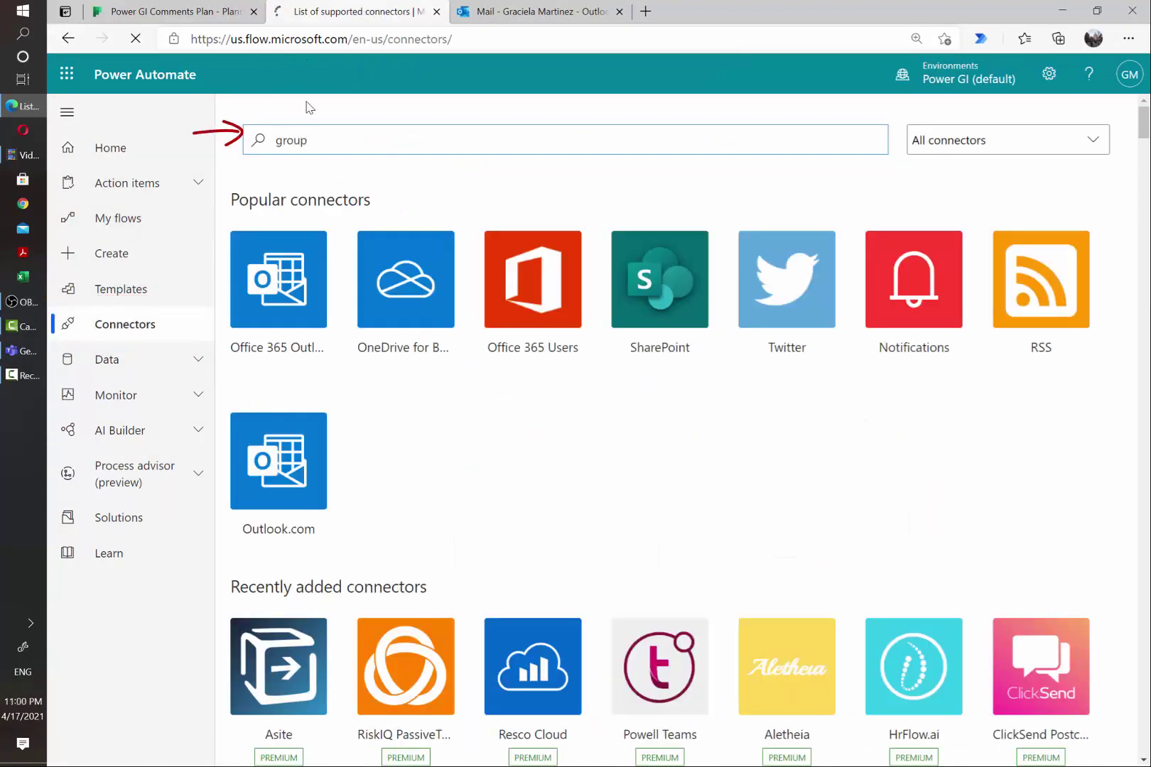
{"action": "key", "text": "Return"}
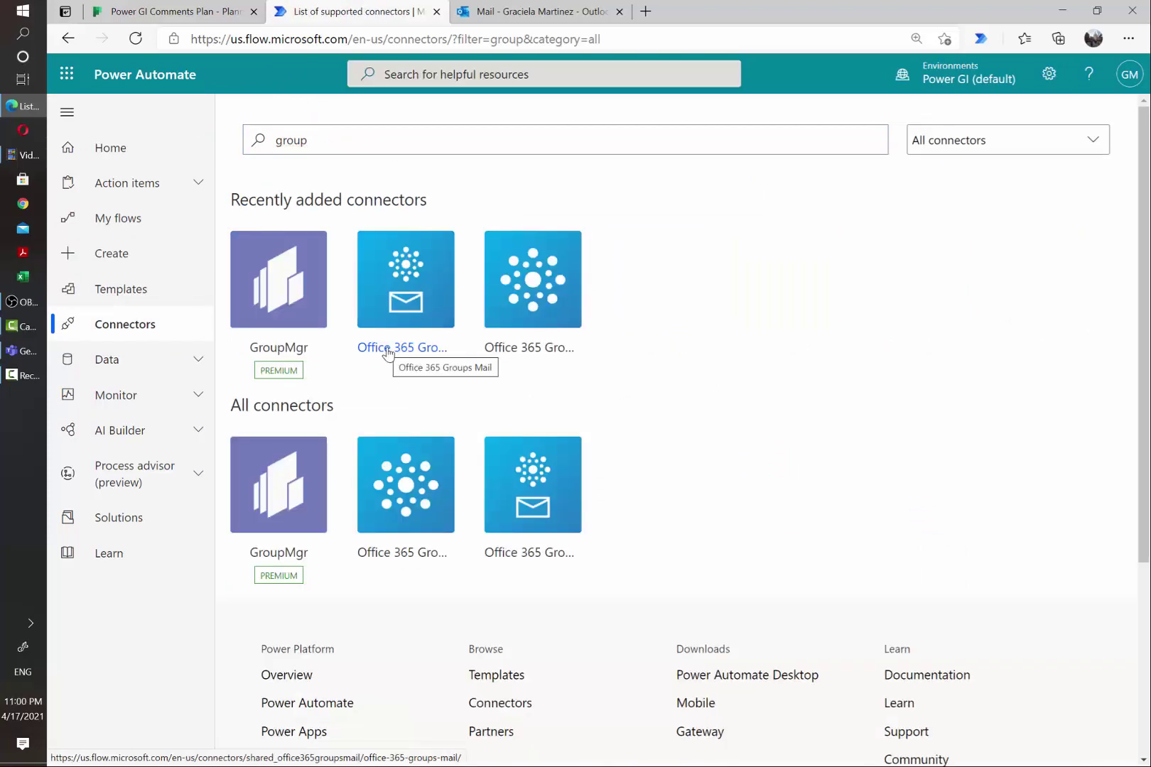
{"action": "left_click", "coordinate": [447, 318]}
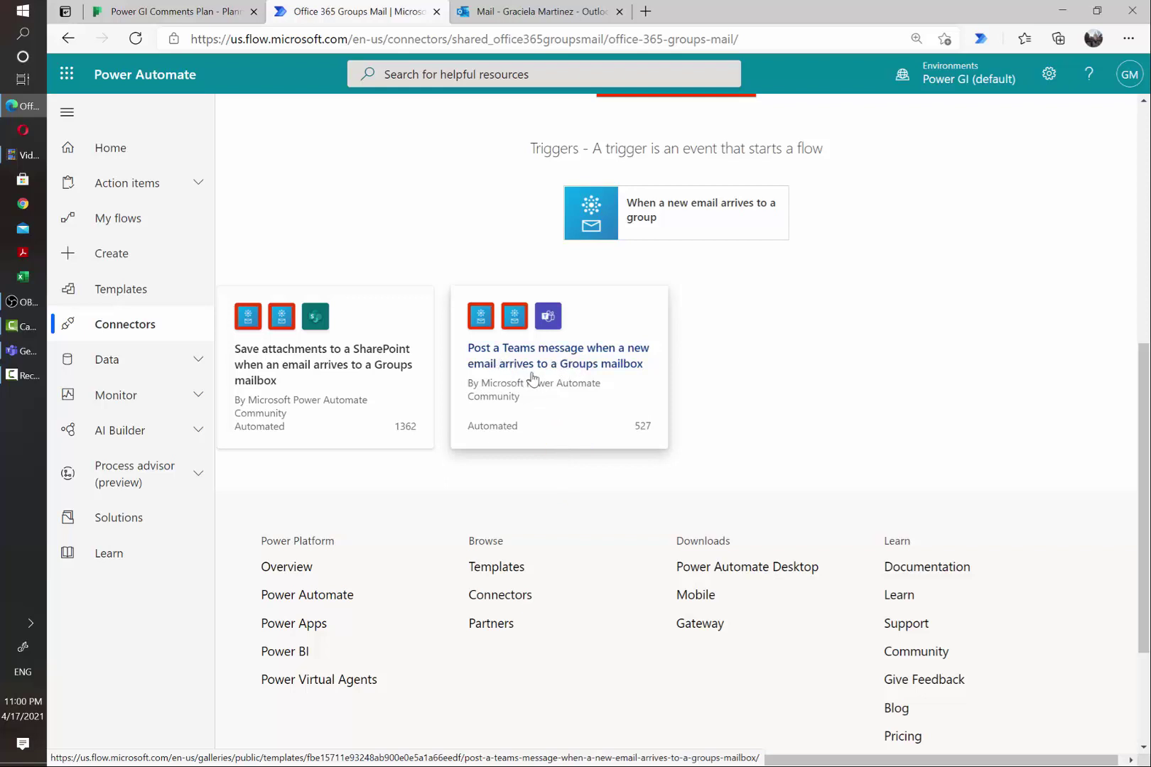
{"action": "left_click", "coordinate": [569, 368]}
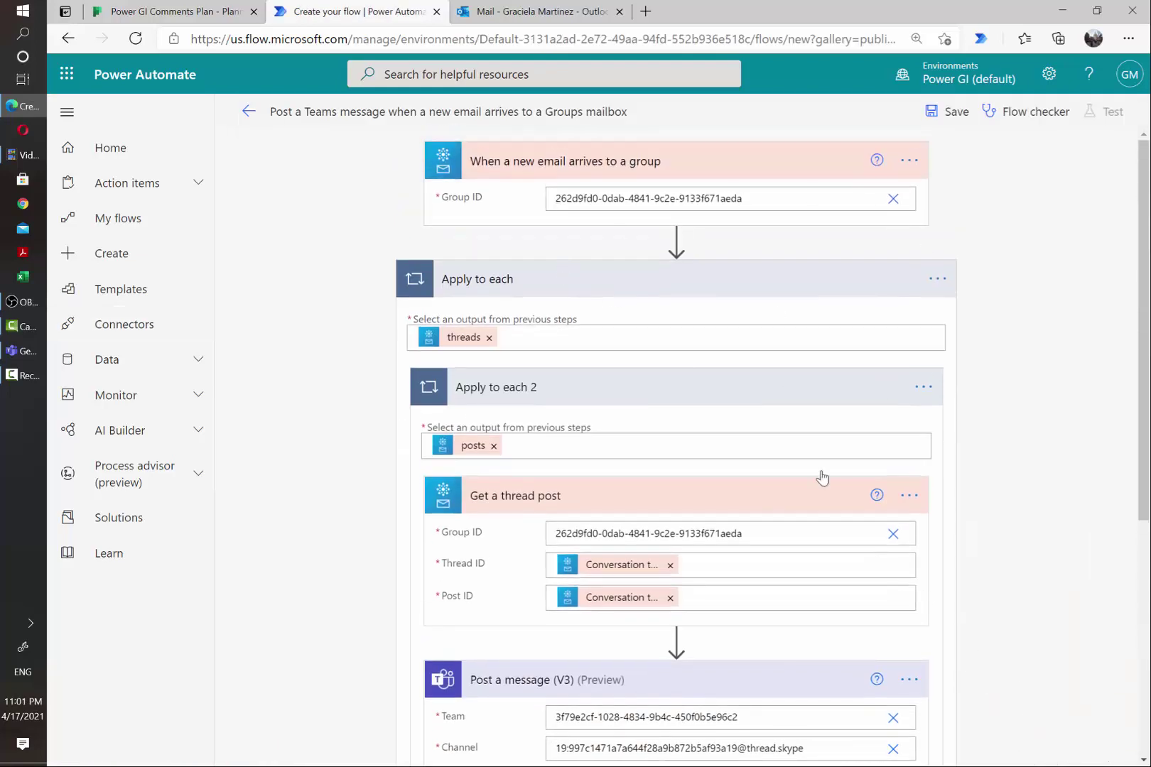
Set the trigger's Group ID to Constoso Invoices and delete the Post a message (V3) step
{"action": "left_click", "coordinate": [893, 199]}
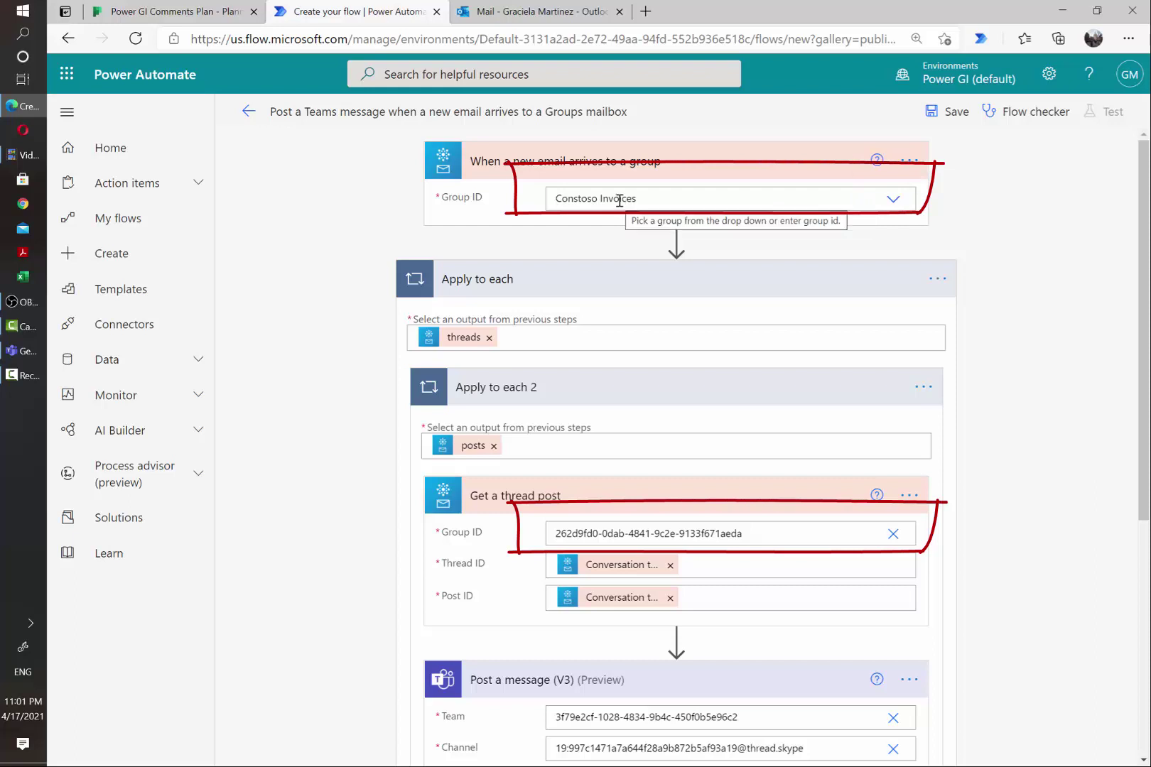
{"action": "left_click", "coordinate": [893, 534]}
{"action": "left_click", "coordinate": [611, 564]}
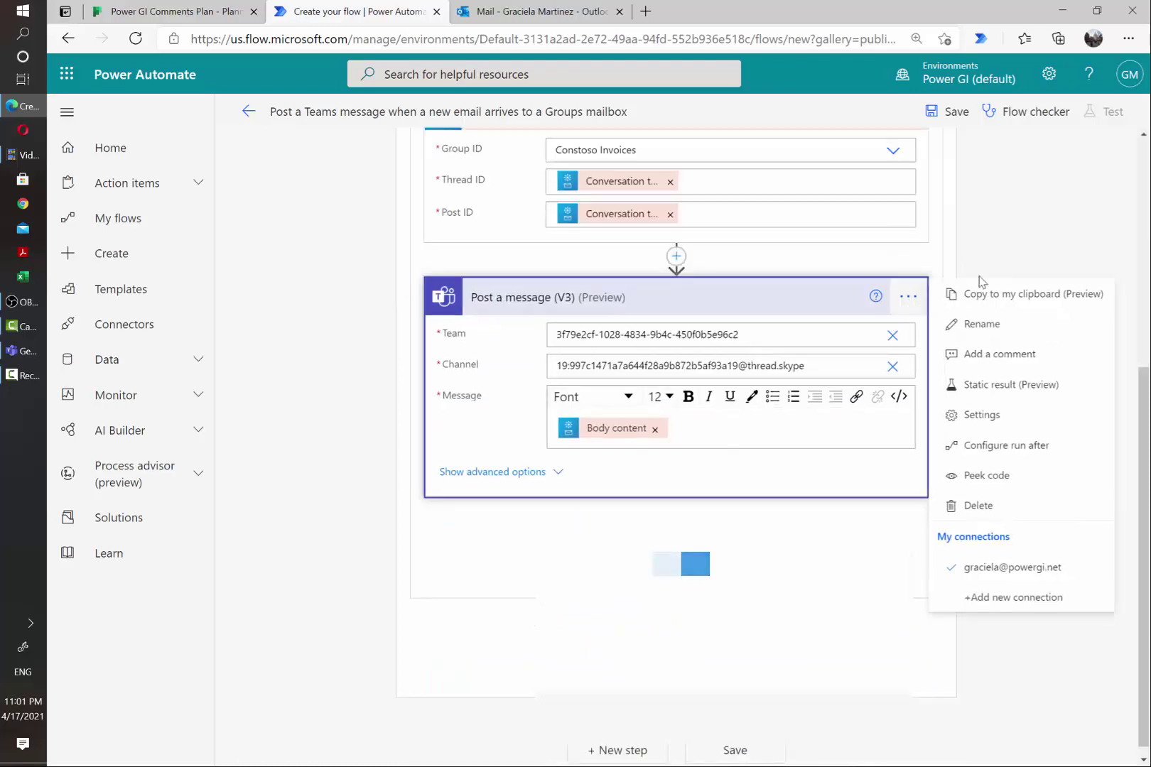
{"action": "left_click", "coordinate": [978, 505]}
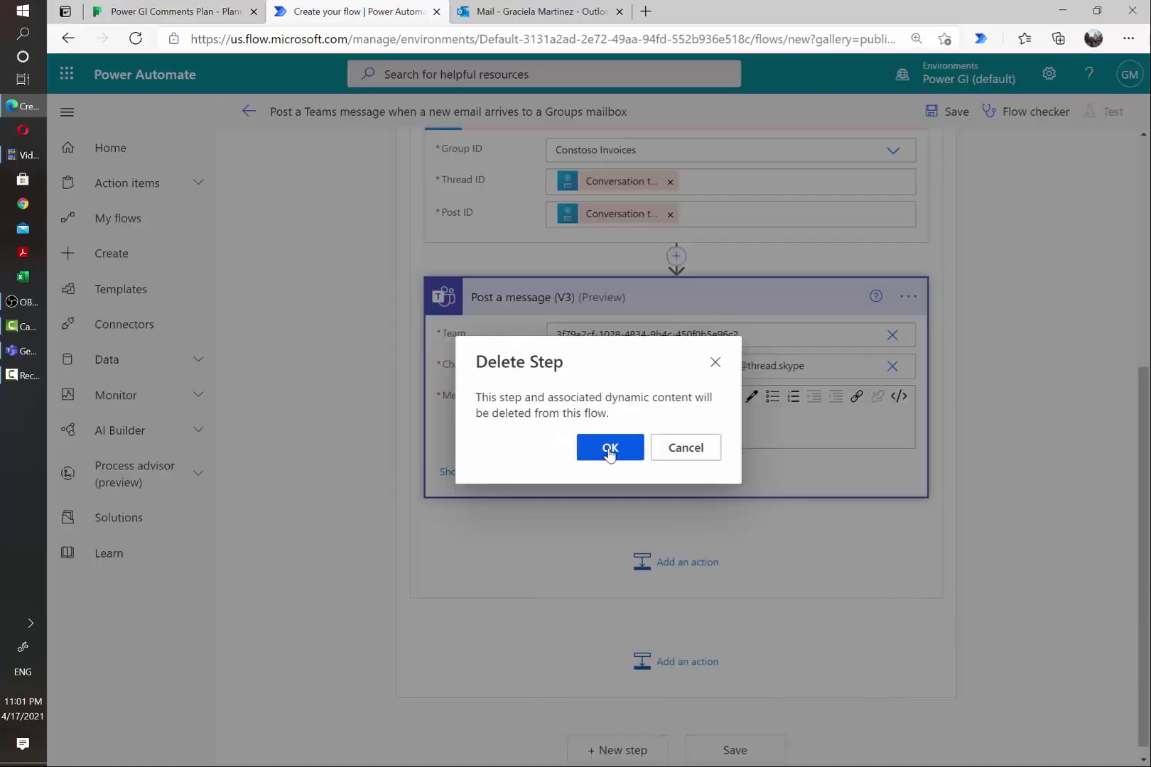
{"action": "left_click", "coordinate": [609, 449]}
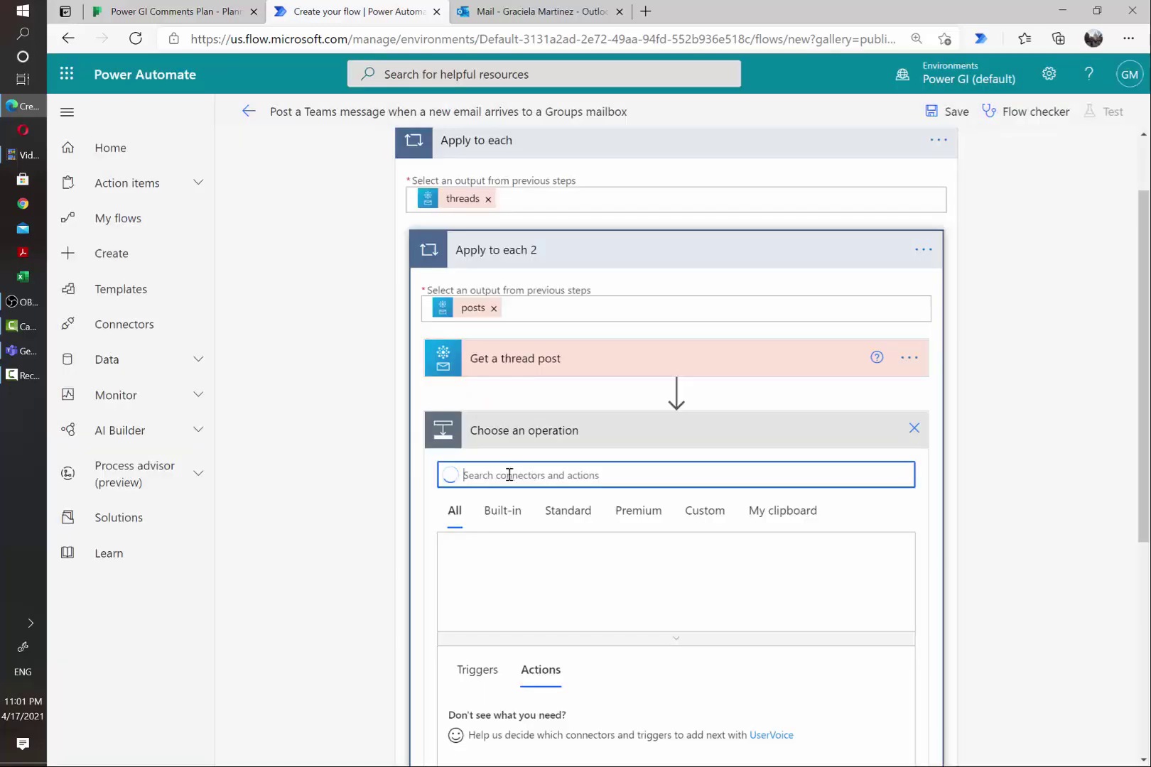
Add the Teams action 'Post a message as the Flow bot to a user'
{"action": "type", "text": "teams"}
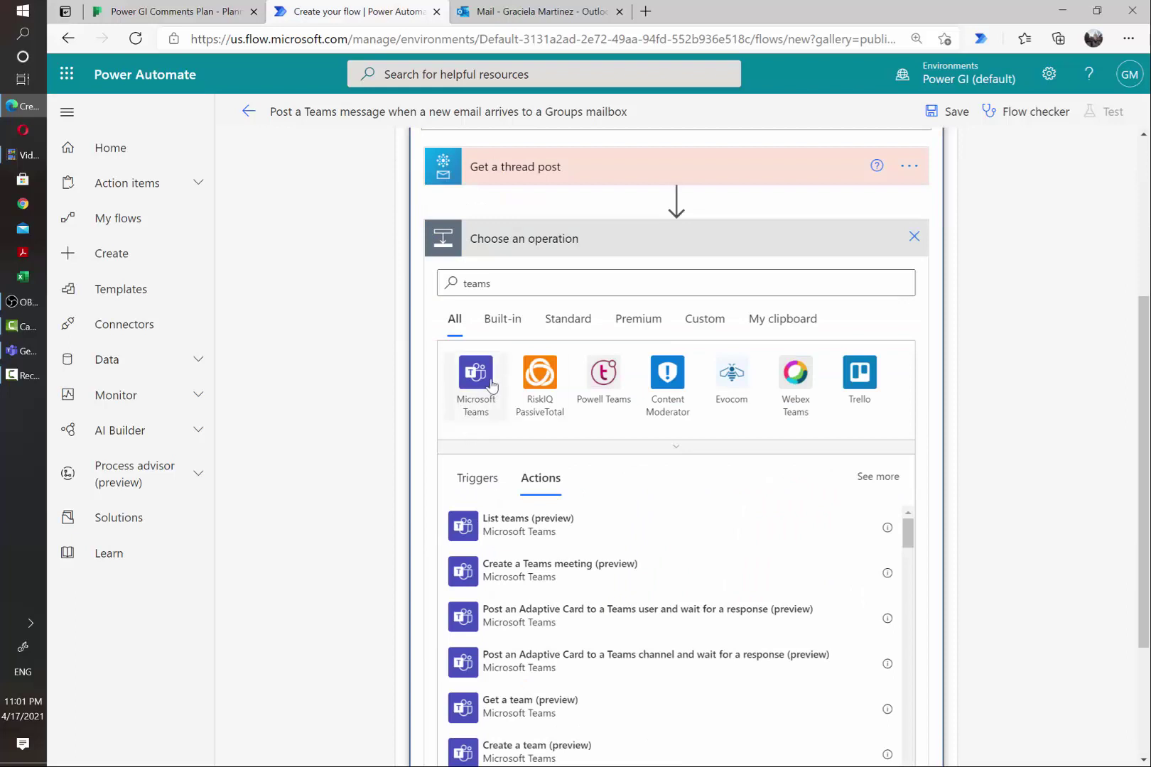
{"action": "left_click", "coordinate": [480, 427]}
{"action": "scroll", "coordinate": [783, 529], "scroll_direction": "down", "scroll_amount": 1}
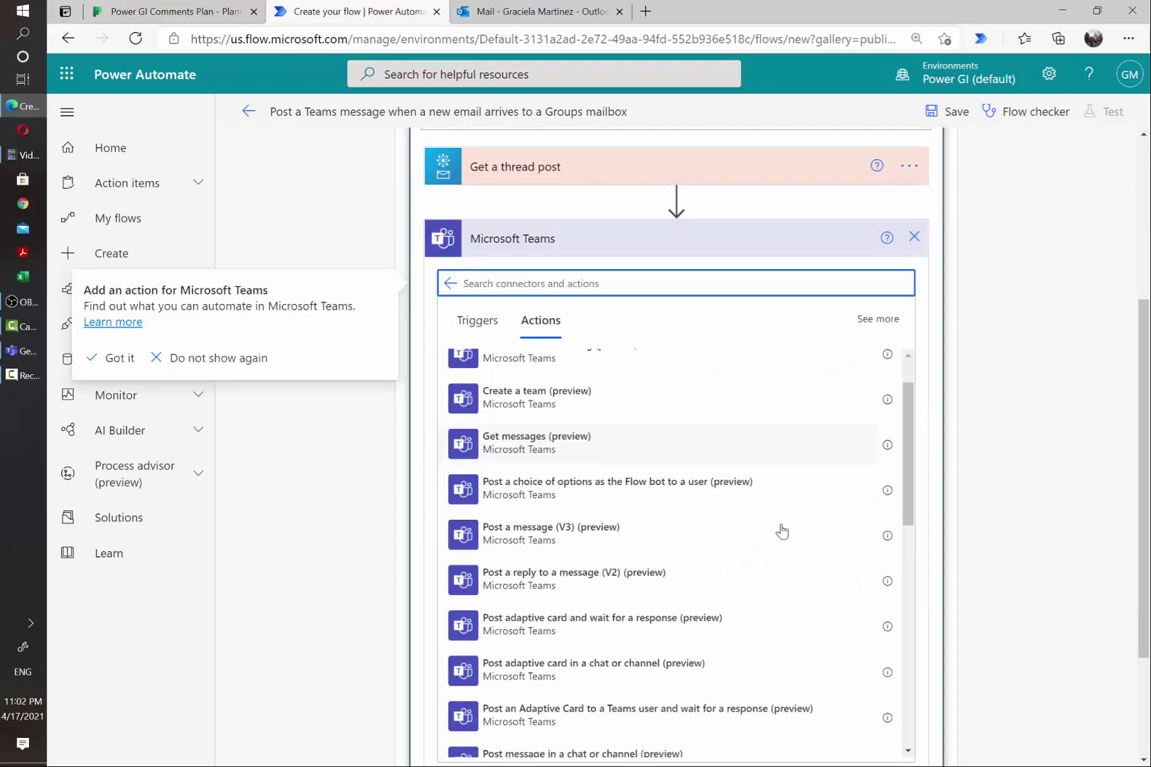
{"action": "scroll", "coordinate": [758, 652], "scroll_direction": "down", "scroll_amount": 6}
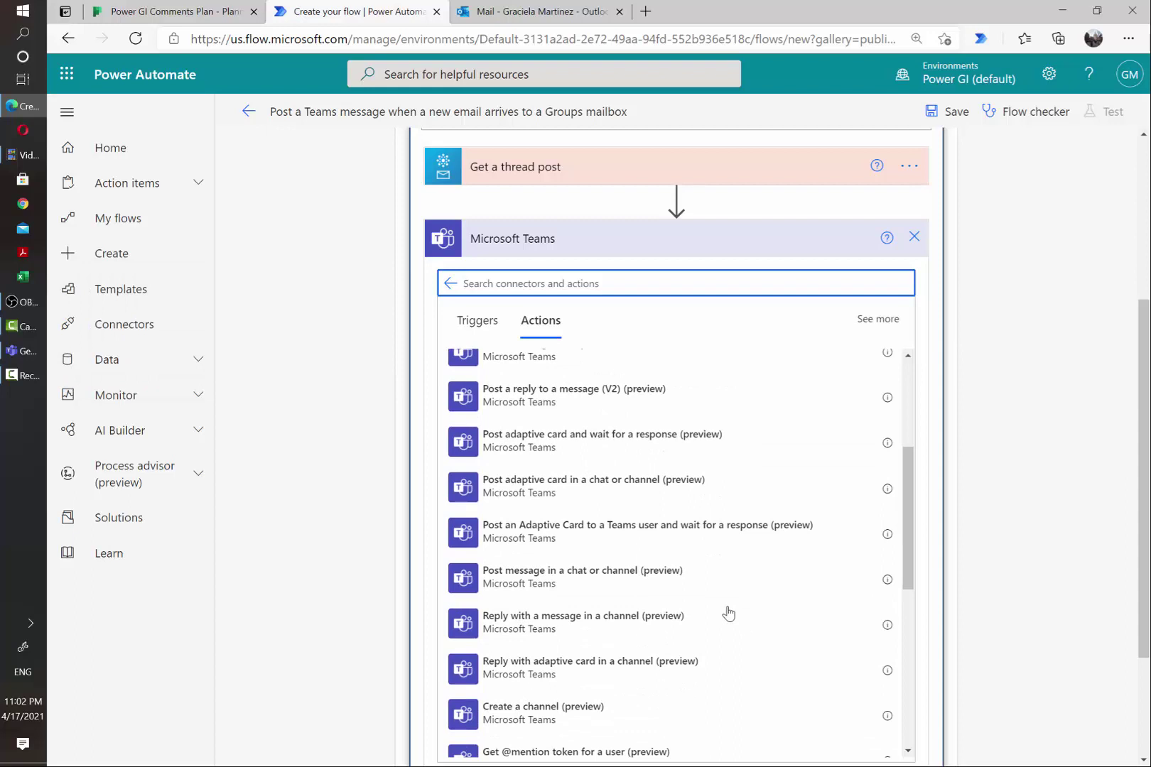
{"action": "left_click", "coordinate": [624, 696]}
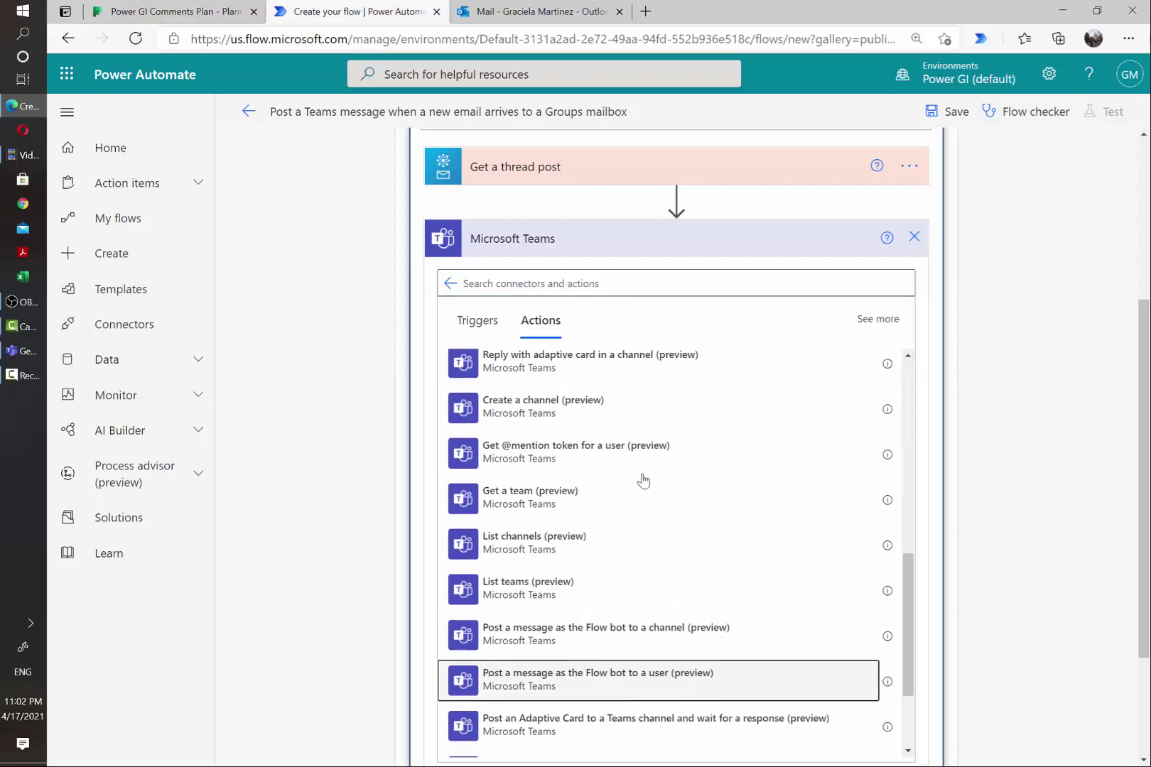
Fill in the recipient, Message as Body content and headline 'New comment', then save the flow
{"action": "type", "text": "grac"}
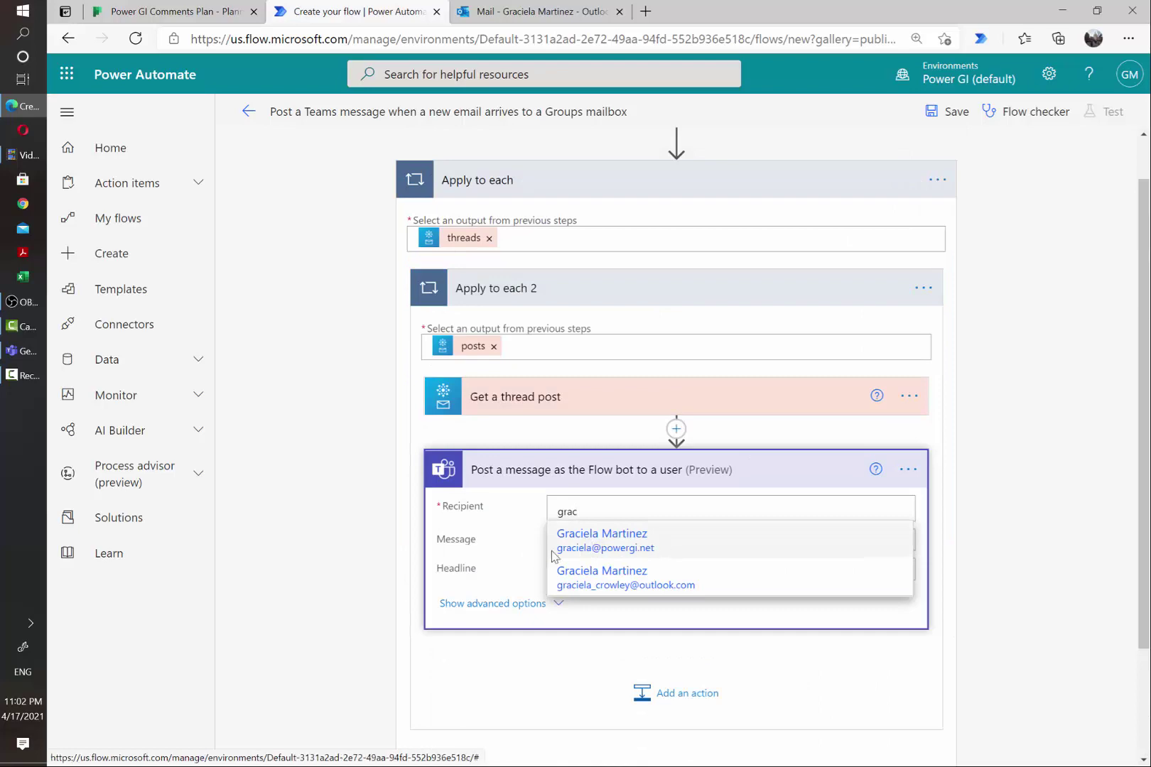
{"action": "left_click", "coordinate": [555, 556]}
{"action": "left_click", "coordinate": [588, 557]}
{"action": "scroll", "coordinate": [588, 558], "scroll_direction": "down", "scroll_amount": 3}
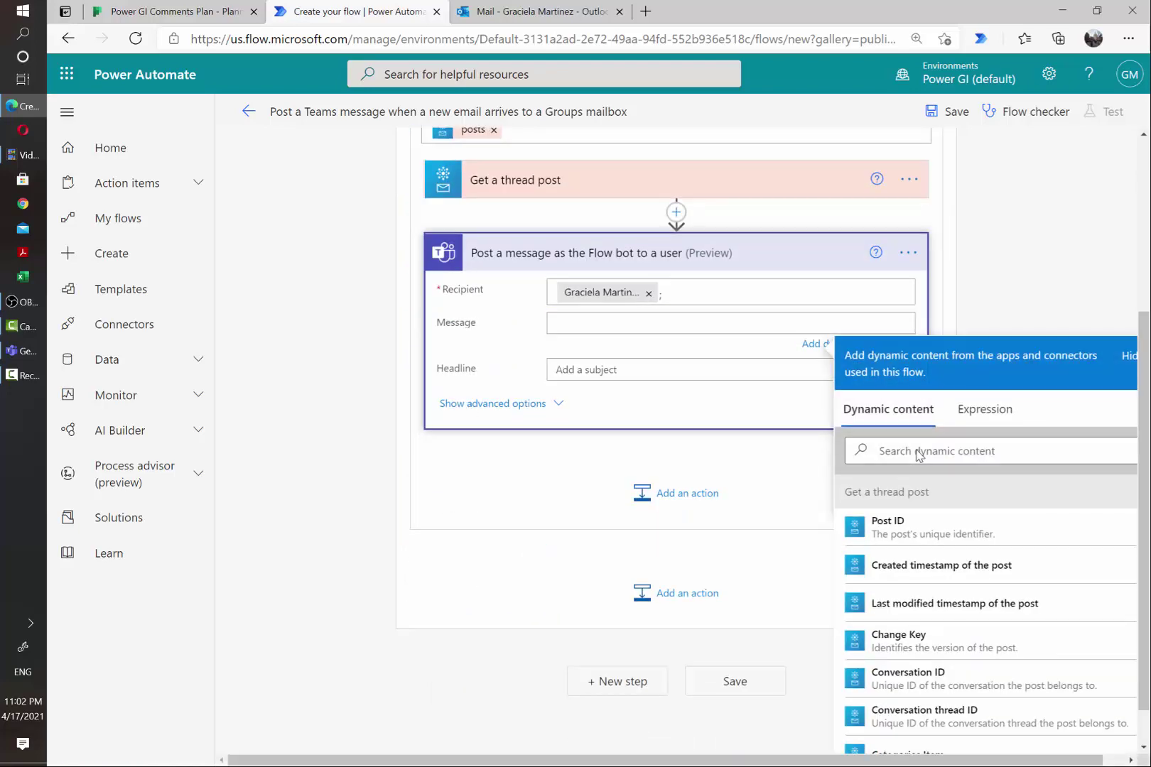
{"action": "scroll", "coordinate": [919, 455], "scroll_direction": "up", "scroll_amount": 1}
{"action": "left_click", "coordinate": [640, 403]}
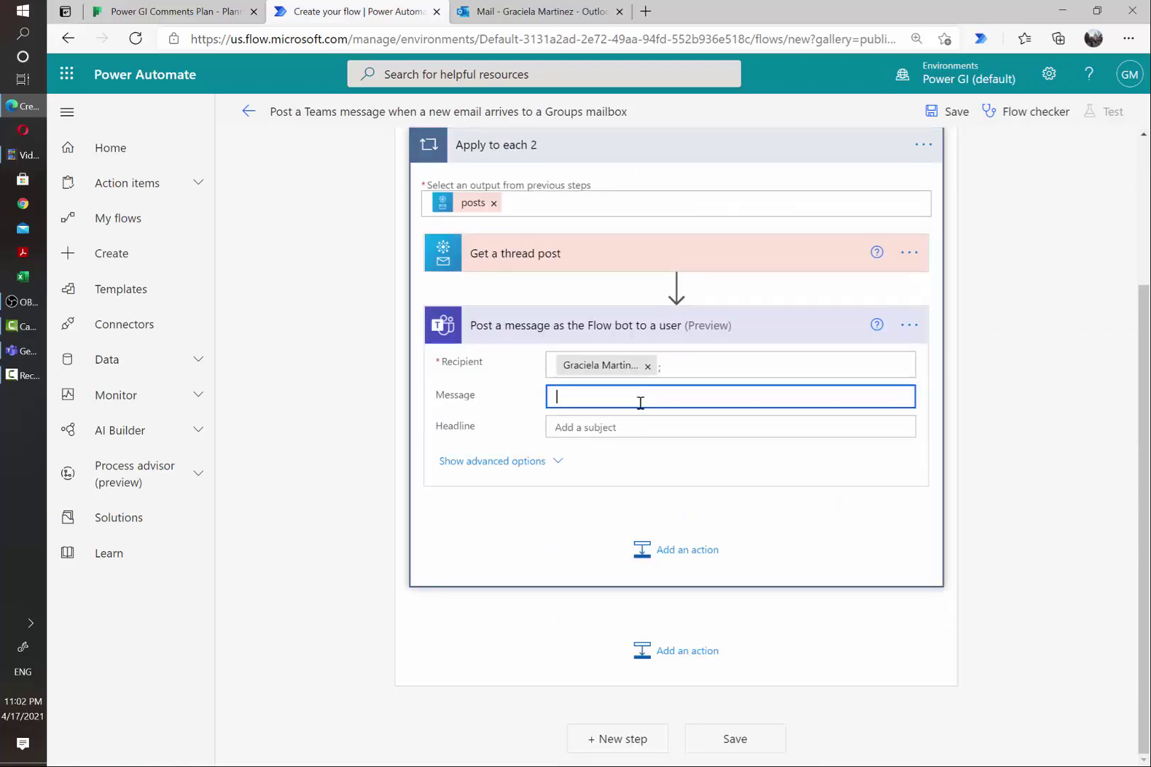
{"action": "left_click", "coordinate": [936, 525]}
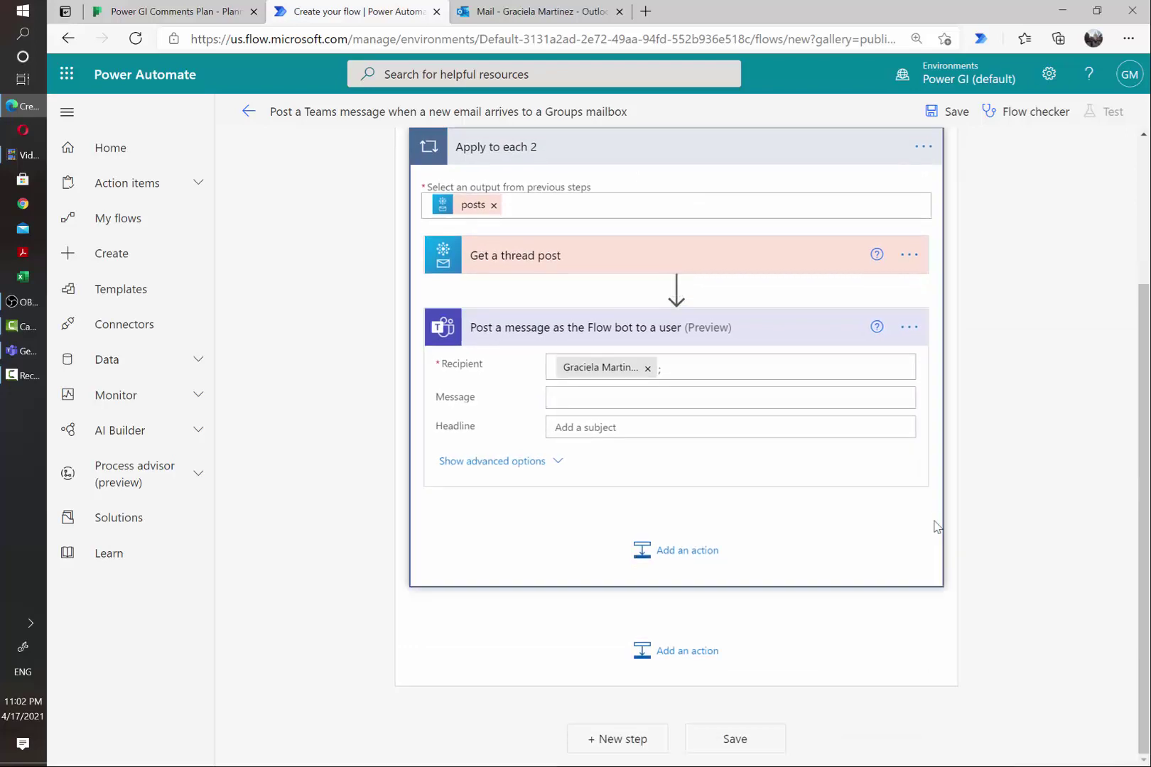
{"action": "left_click", "coordinate": [812, 396]}
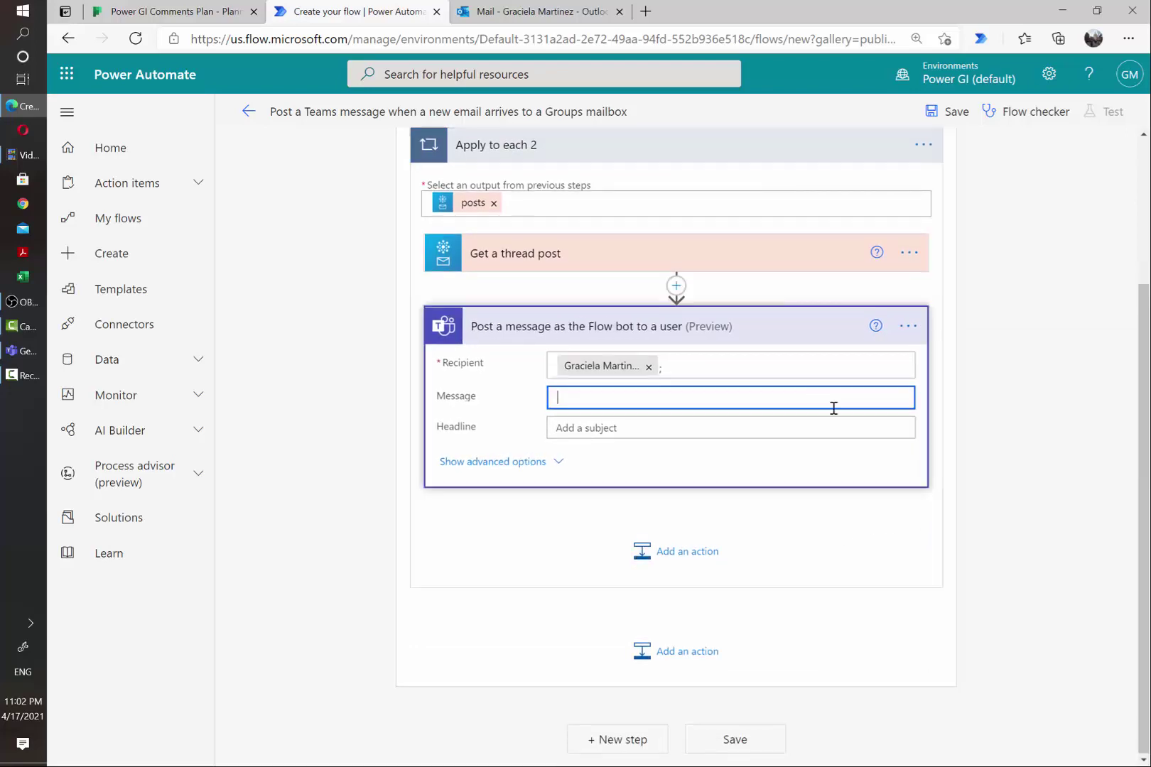
{"action": "left_click", "coordinate": [956, 113]}
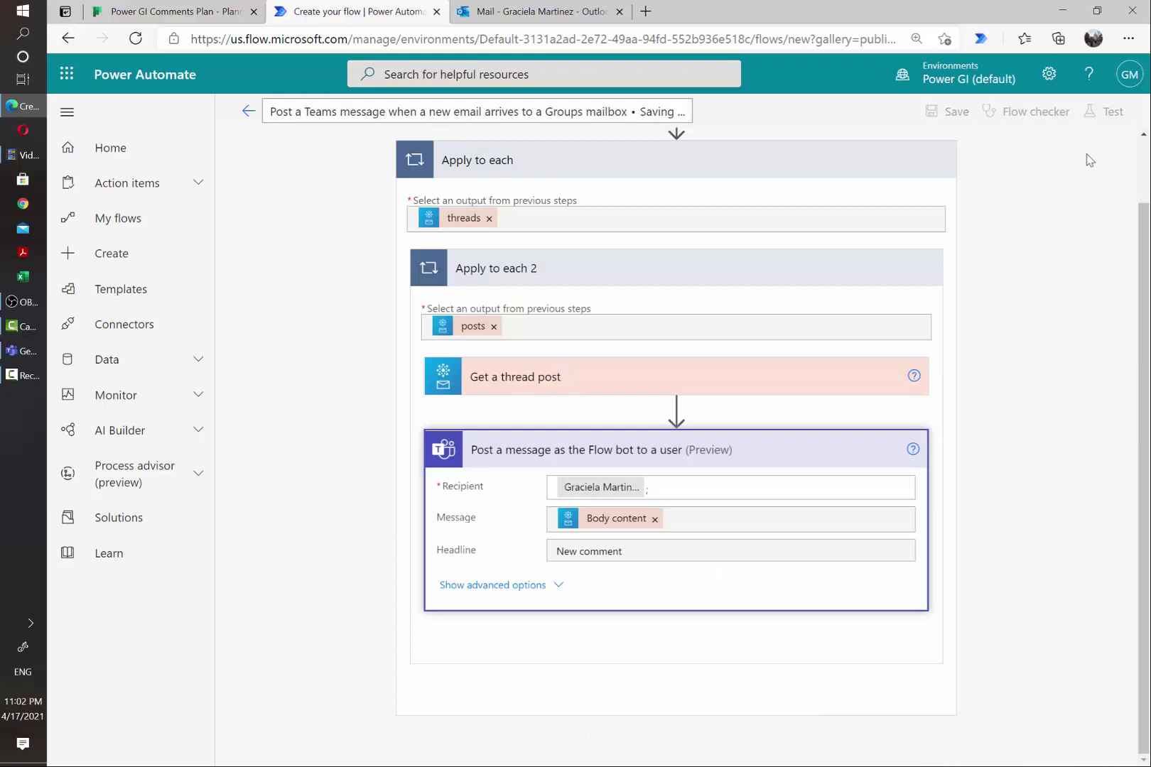
{"action": "left_click", "coordinate": [178, 11]}
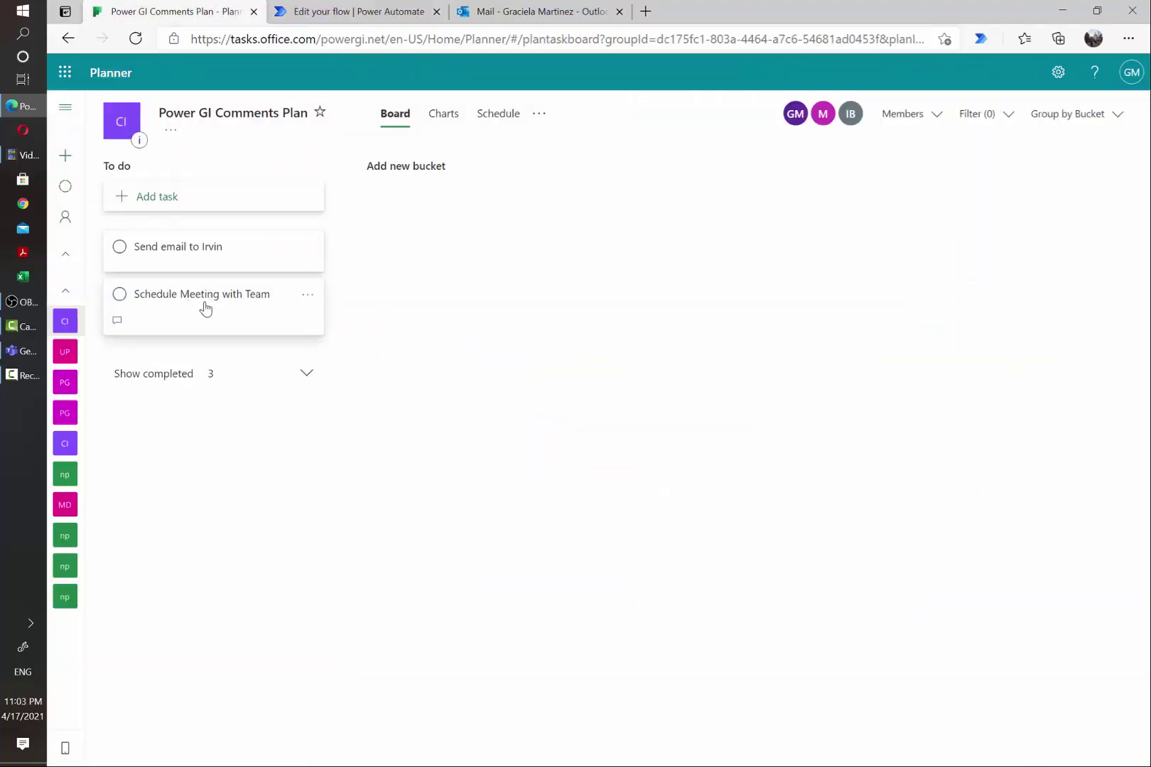
Post 'Comment 2' on the Schedule Meeting with Team task
{"action": "left_click", "coordinate": [146, 313]}
{"action": "left_click", "coordinate": [395, 606]}
{"action": "type", "text": "Comment 2"}
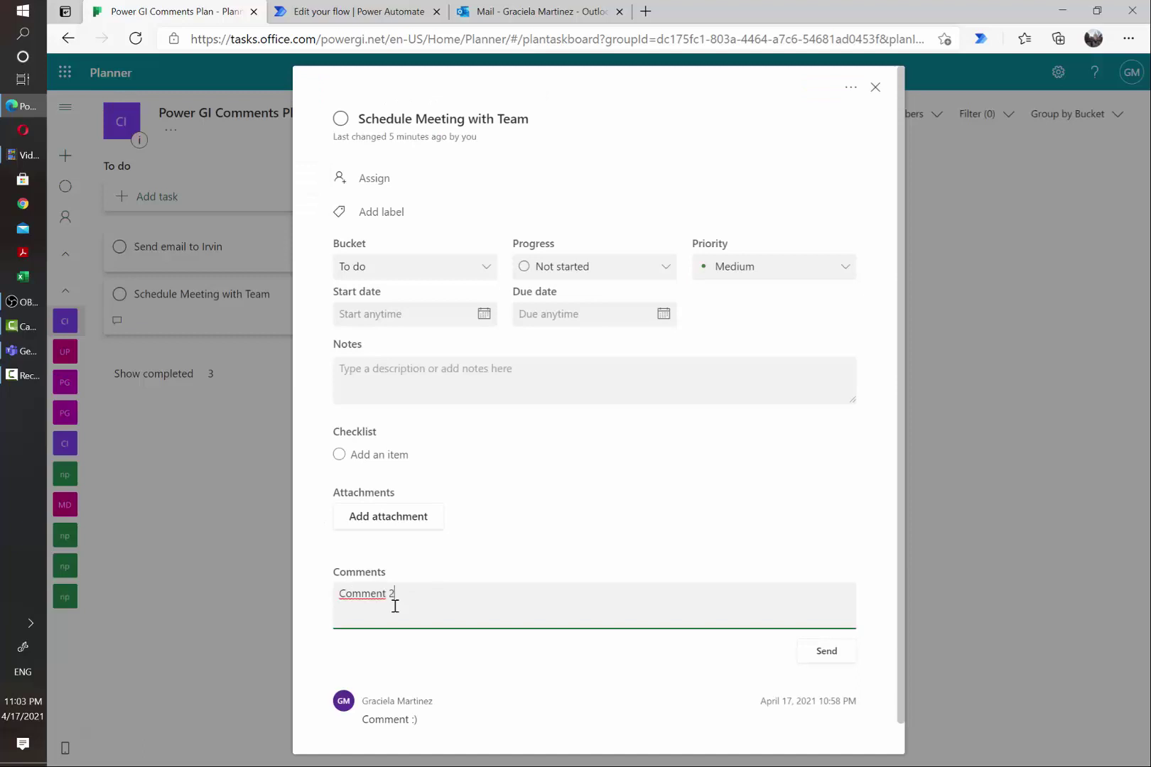
{"action": "left_click", "coordinate": [824, 654]}
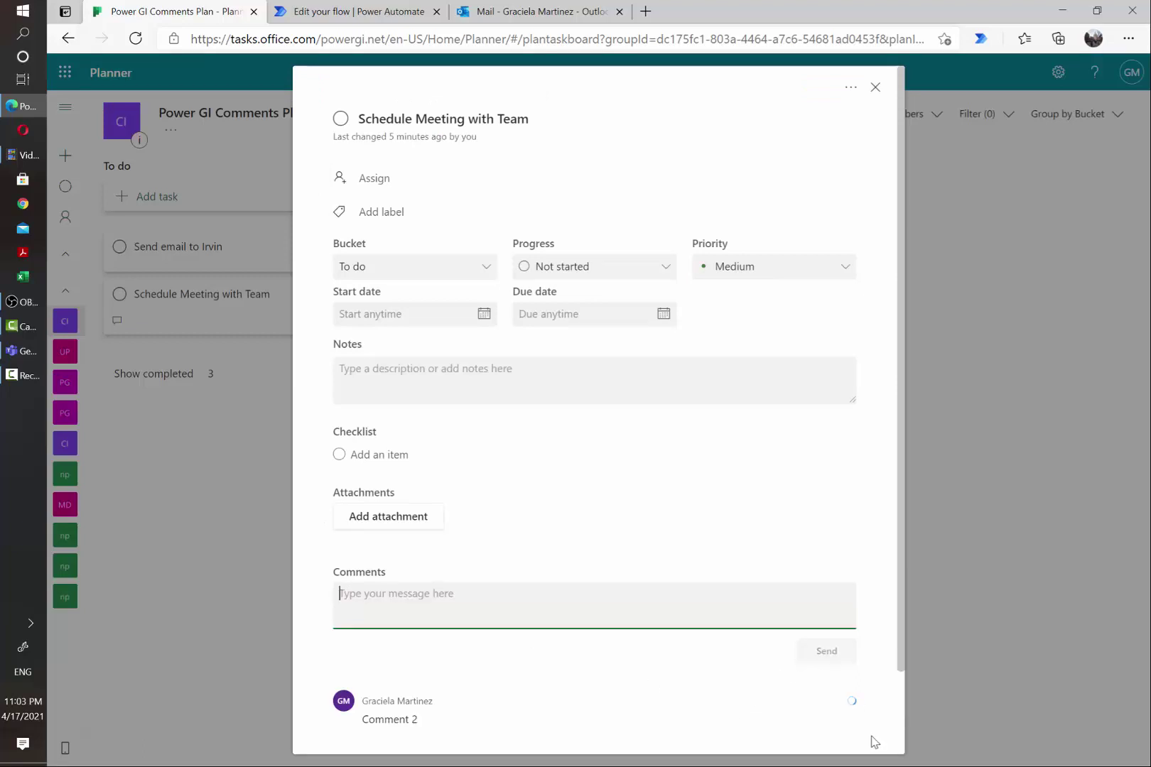
{"action": "left_click", "coordinate": [355, 11]}
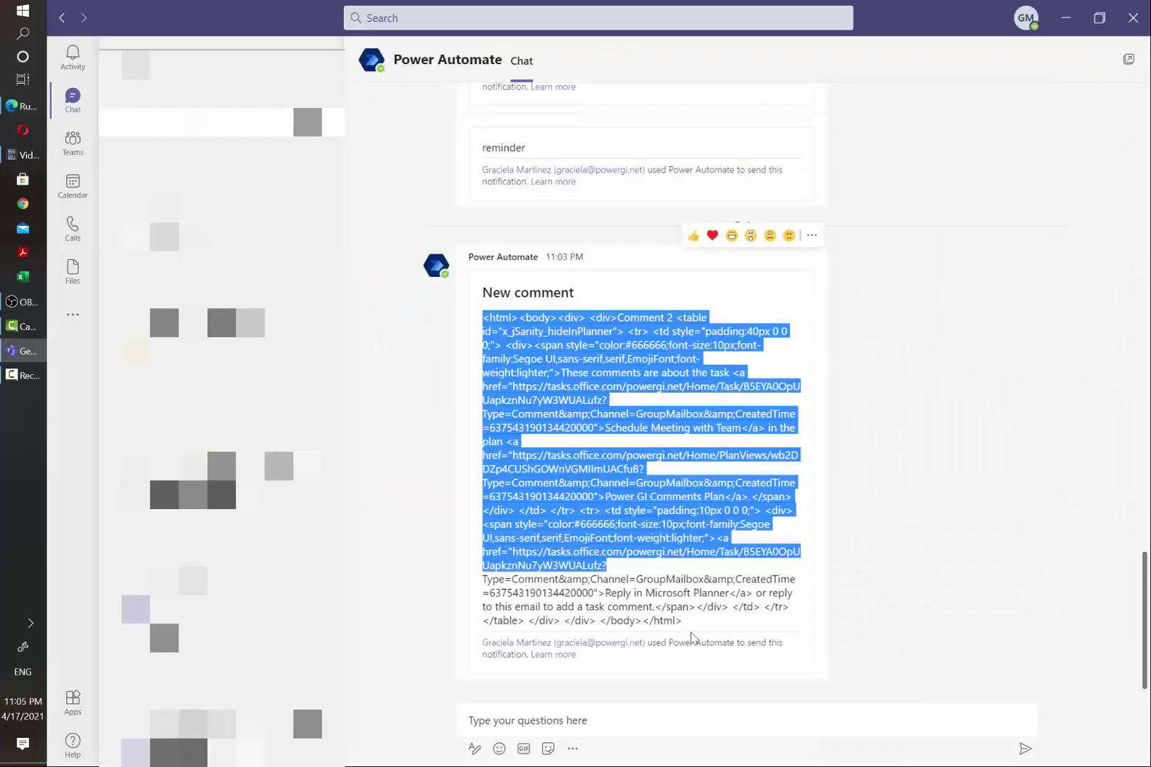
Examine the New comment card's HTML, locating the 'Comment 2' text and the task link URL
{"action": "left_click_drag", "start_coordinate": [690, 634], "coordinate": [693, 633]}
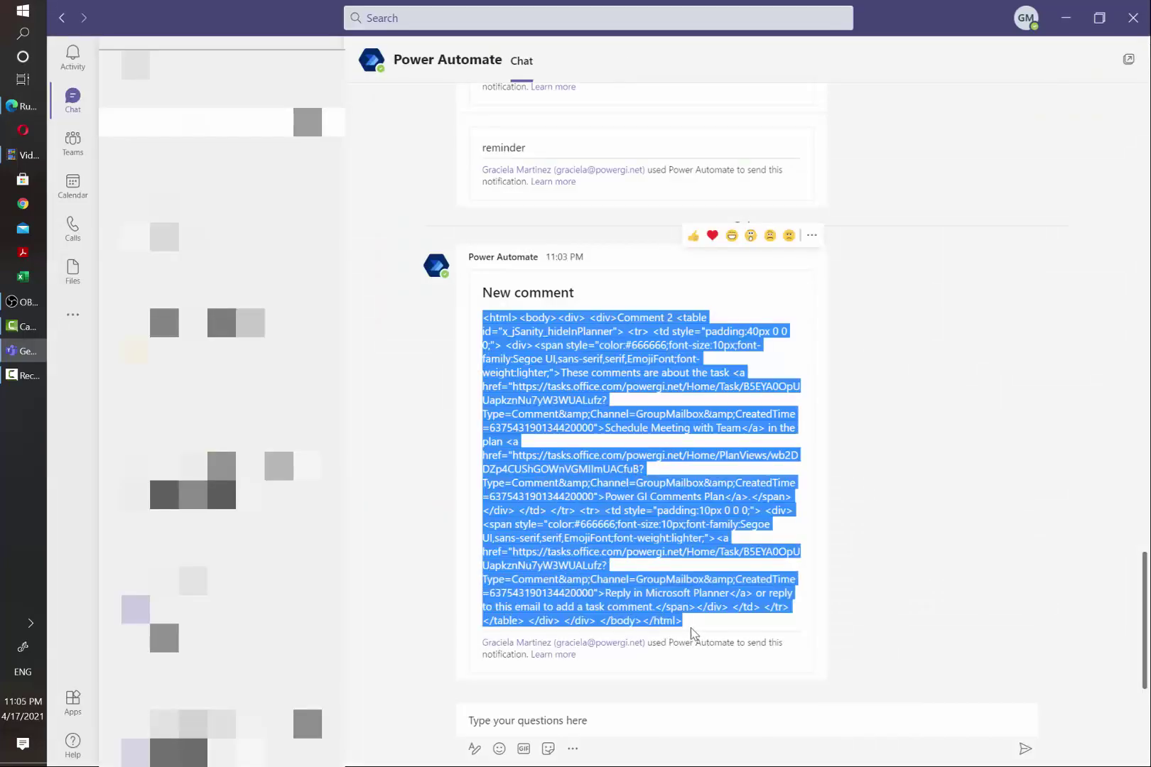
{"action": "left_click", "coordinate": [565, 390]}
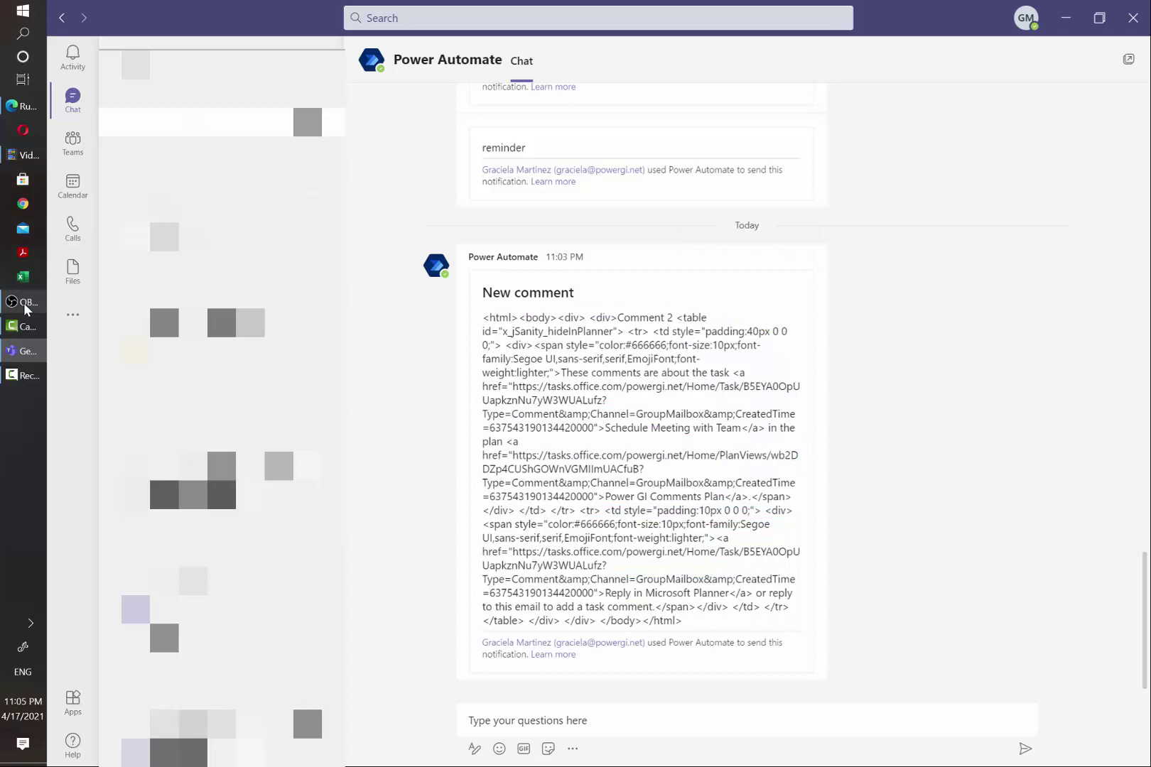
{"action": "left_click_drag", "start_coordinate": [617, 318], "coordinate": [670, 318]}
{"action": "left_click", "coordinate": [667, 315]}
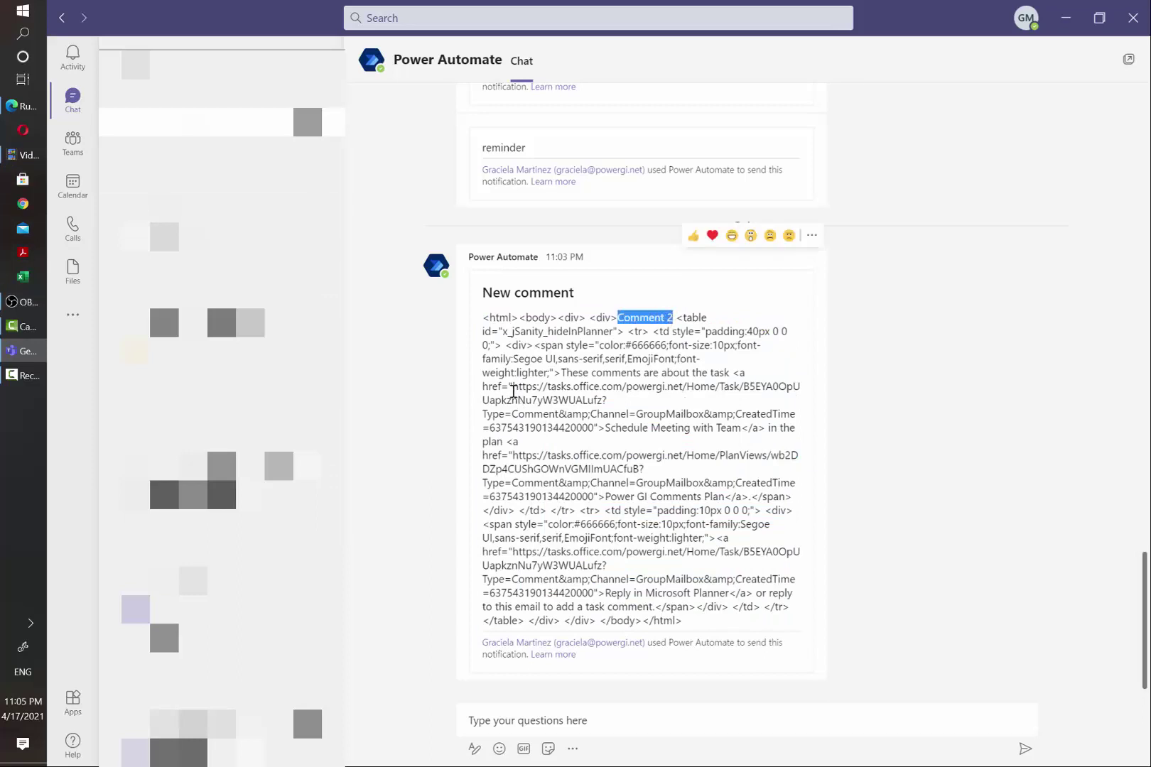
{"action": "left_click", "coordinate": [513, 391]}
{"action": "left_click_drag", "start_coordinate": [541, 390], "coordinate": [584, 398]}
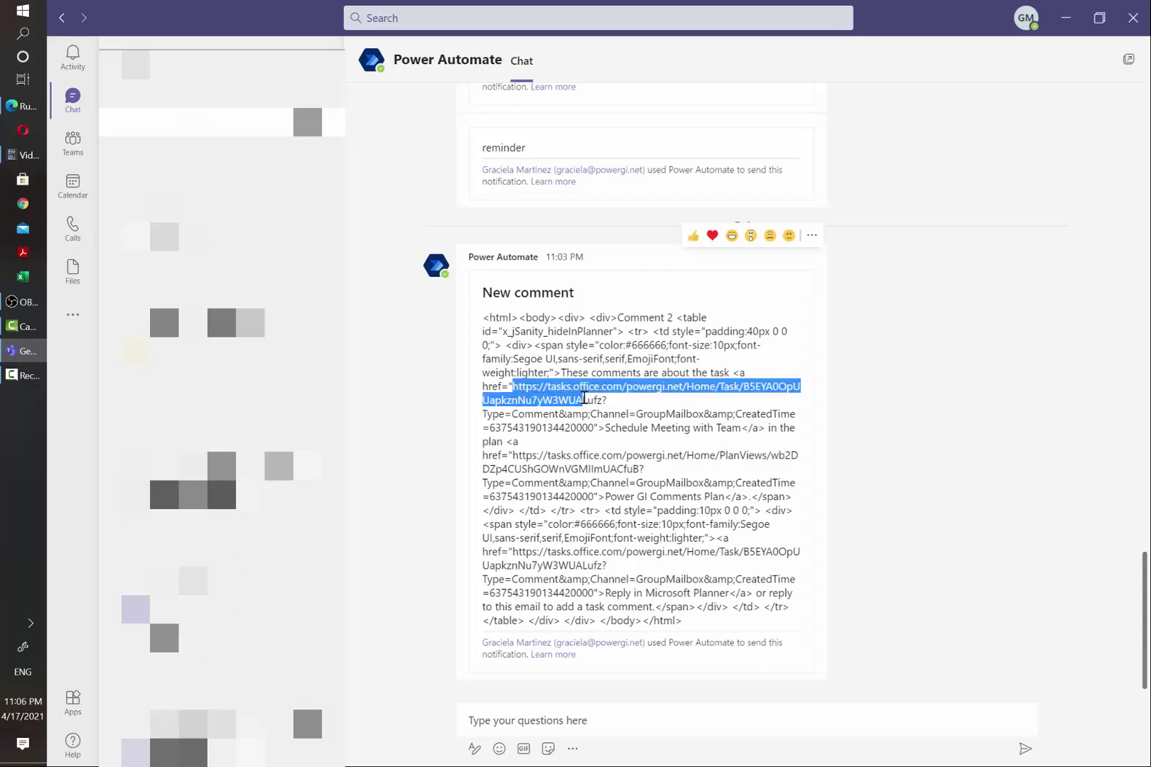
{"action": "left_click", "coordinate": [602, 402]}
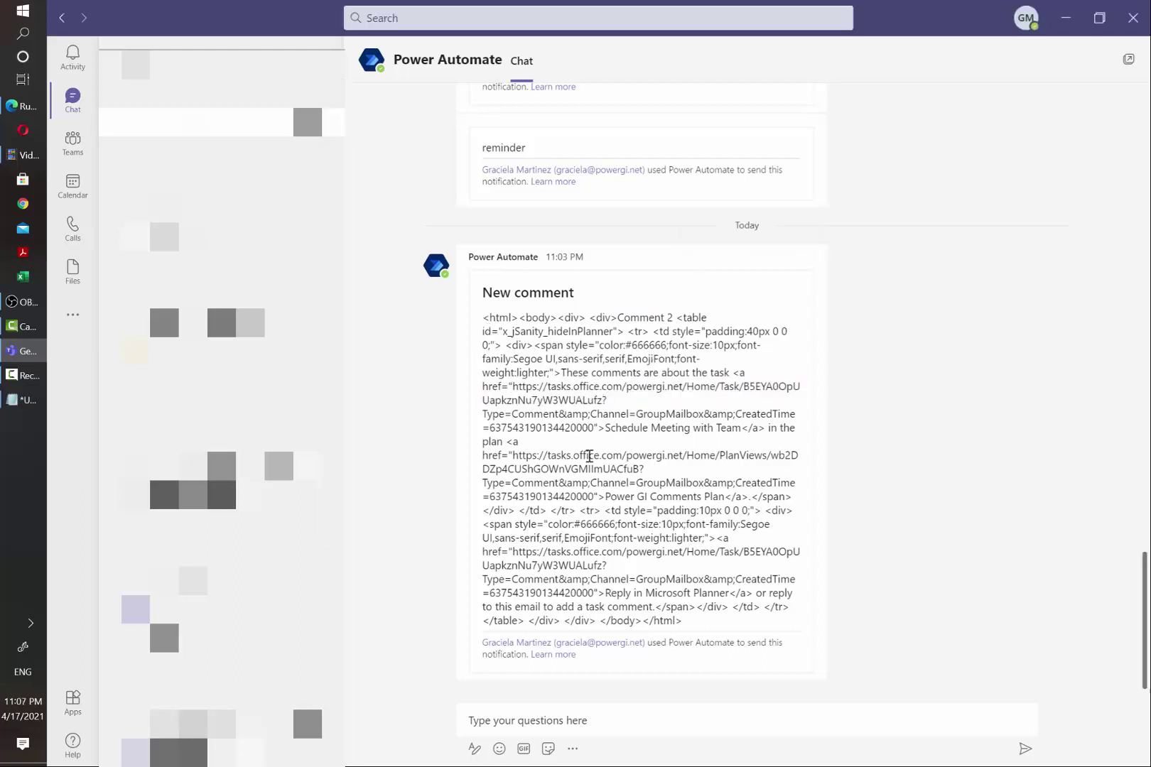
Select and copy the card's entire HTML from <html> to </html>
{"action": "left_click_drag", "start_coordinate": [483, 317], "coordinate": [695, 633]}
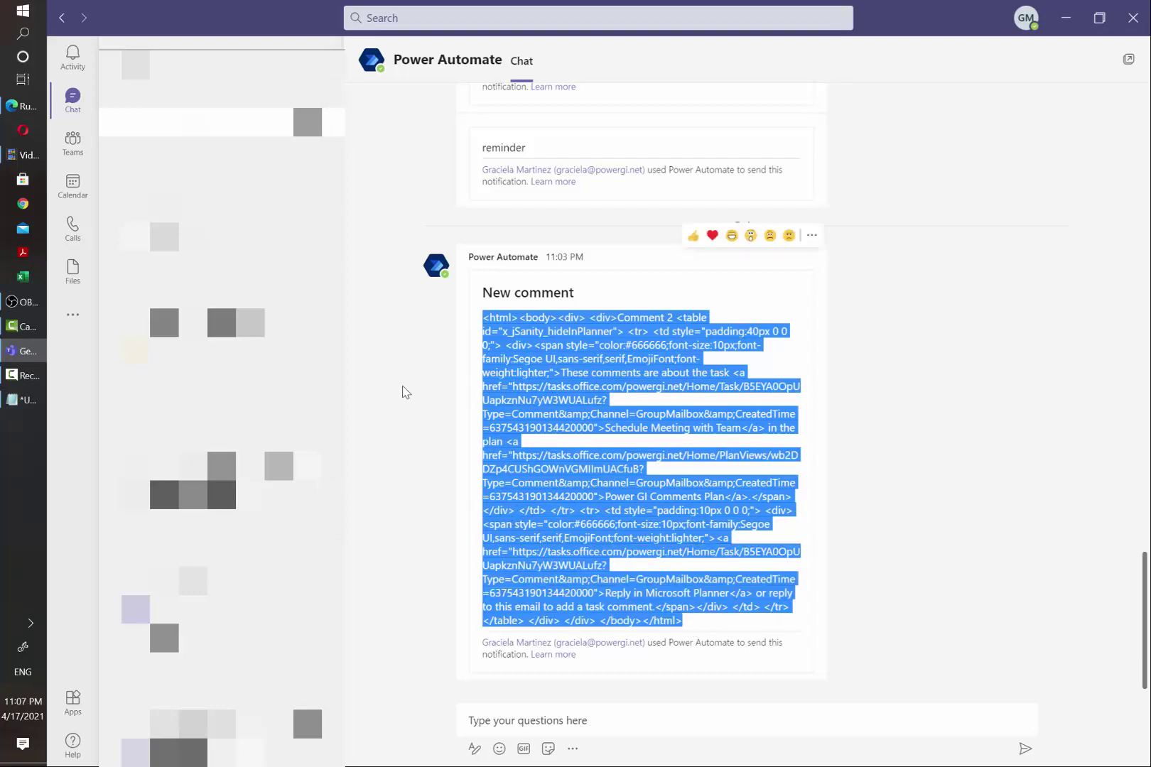
{"action": "key", "text": "ctrl+c"}
{"action": "key", "text": "alt+Tab"}
Paste the HTML below the split formula and locate the opening tags, table tag and 'Comment 2'
{"action": "key", "text": "ctrl+v"}
{"action": "left_click_drag", "start_coordinate": [270, 375], "coordinate": [240, 363]}
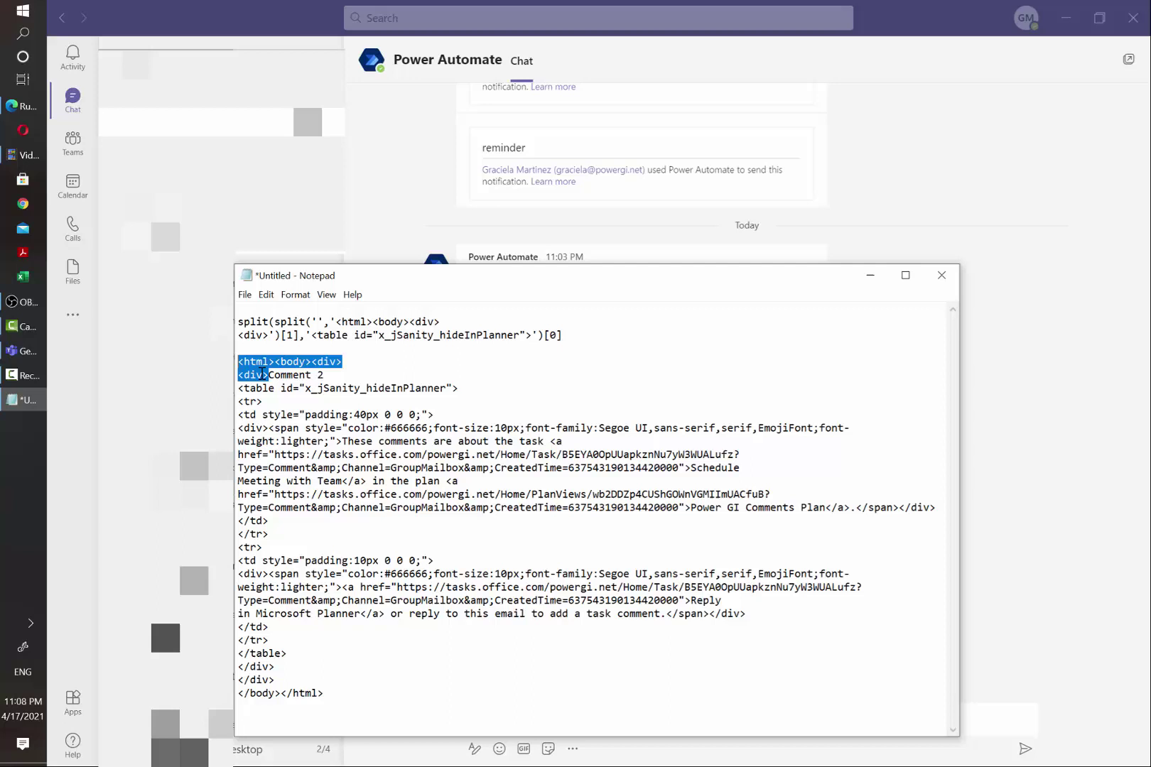
{"action": "left_click", "coordinate": [243, 388]}
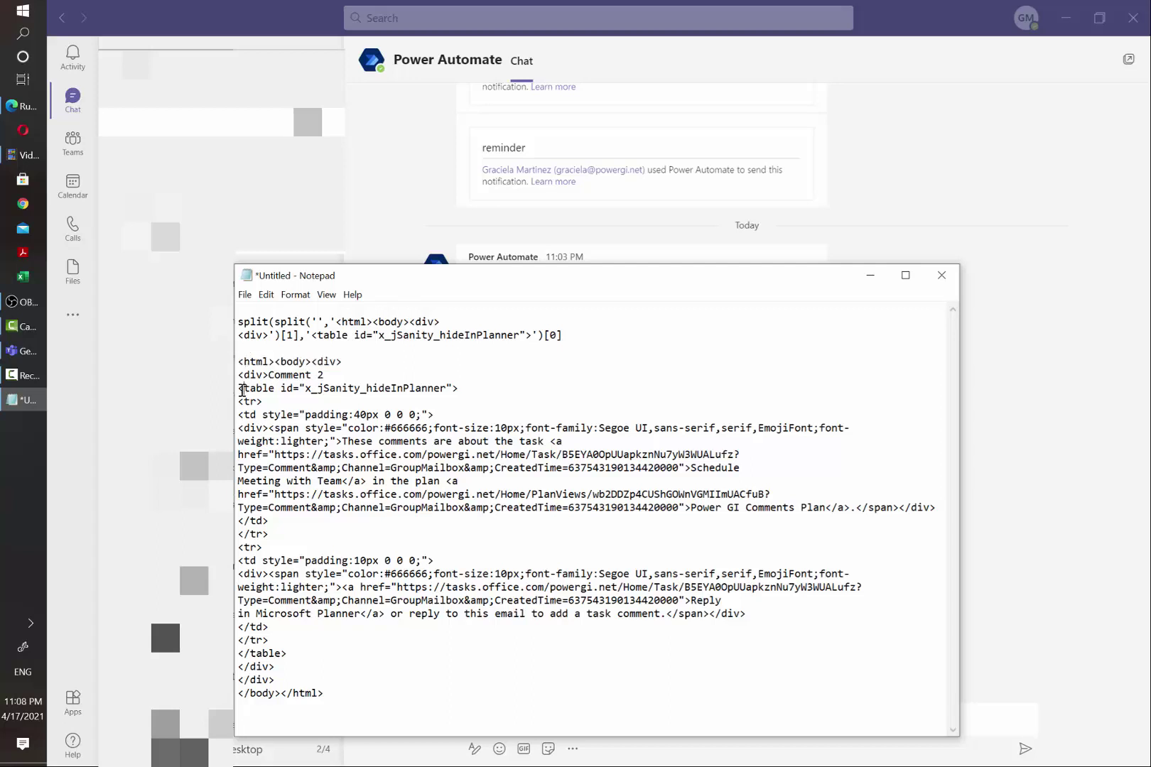
{"action": "mouse_move", "coordinate": [243, 388]}
{"action": "left_mouse_down"}
{"action": "mouse_move", "coordinate": [458, 387]}
{"action": "mouse_move", "coordinate": [239, 376]}
{"action": "mouse_move", "coordinate": [239, 389]}
{"action": "left_mouse_up"}
{"action": "left_click_drag", "start_coordinate": [342, 376], "coordinate": [268, 377]}
{"action": "left_click", "coordinate": [291, 376]}
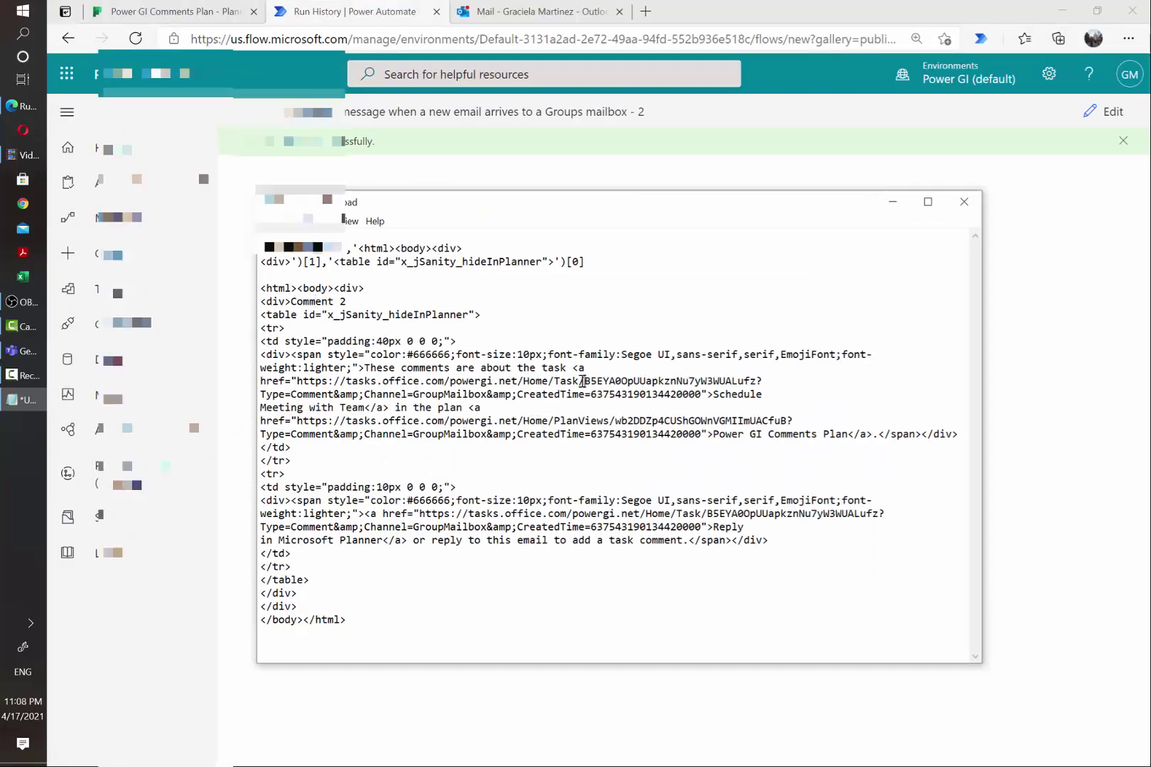
Locate the task URL parts before and after the ID, and review the split formula
{"action": "left_click_drag", "start_coordinate": [583, 382], "coordinate": [292, 382]}
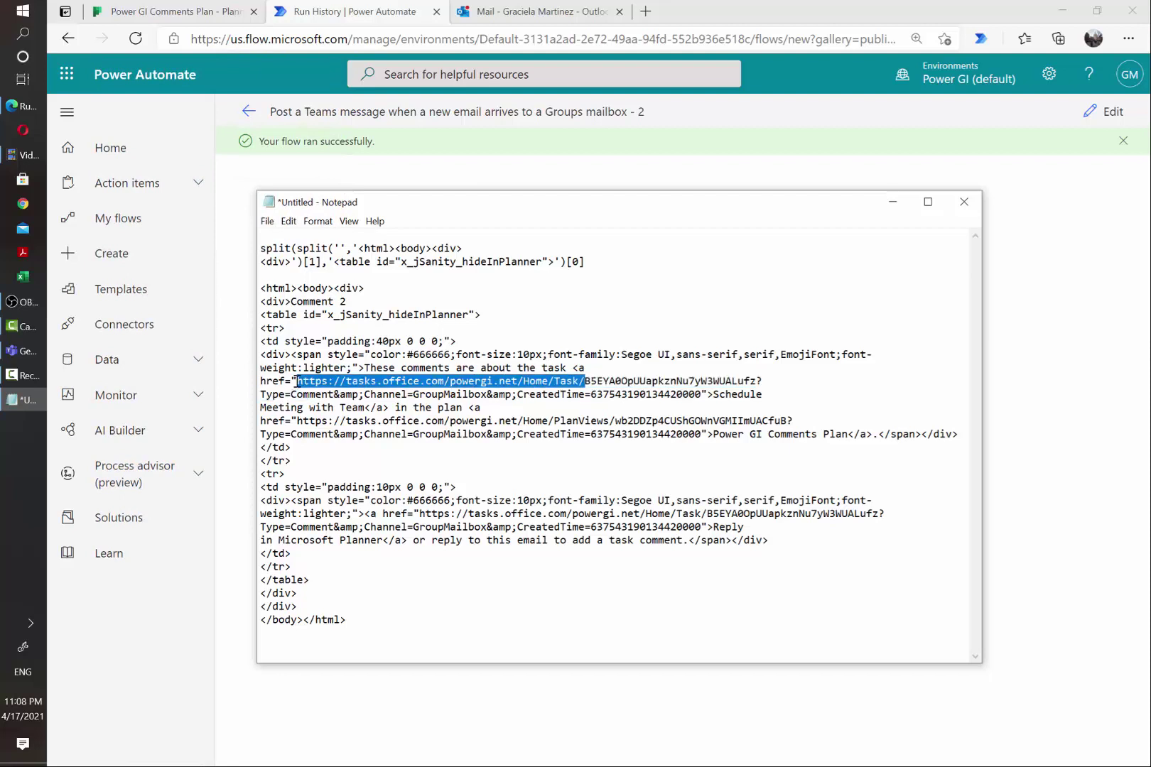
{"action": "left_click_drag", "start_coordinate": [761, 379], "coordinate": [338, 396]}
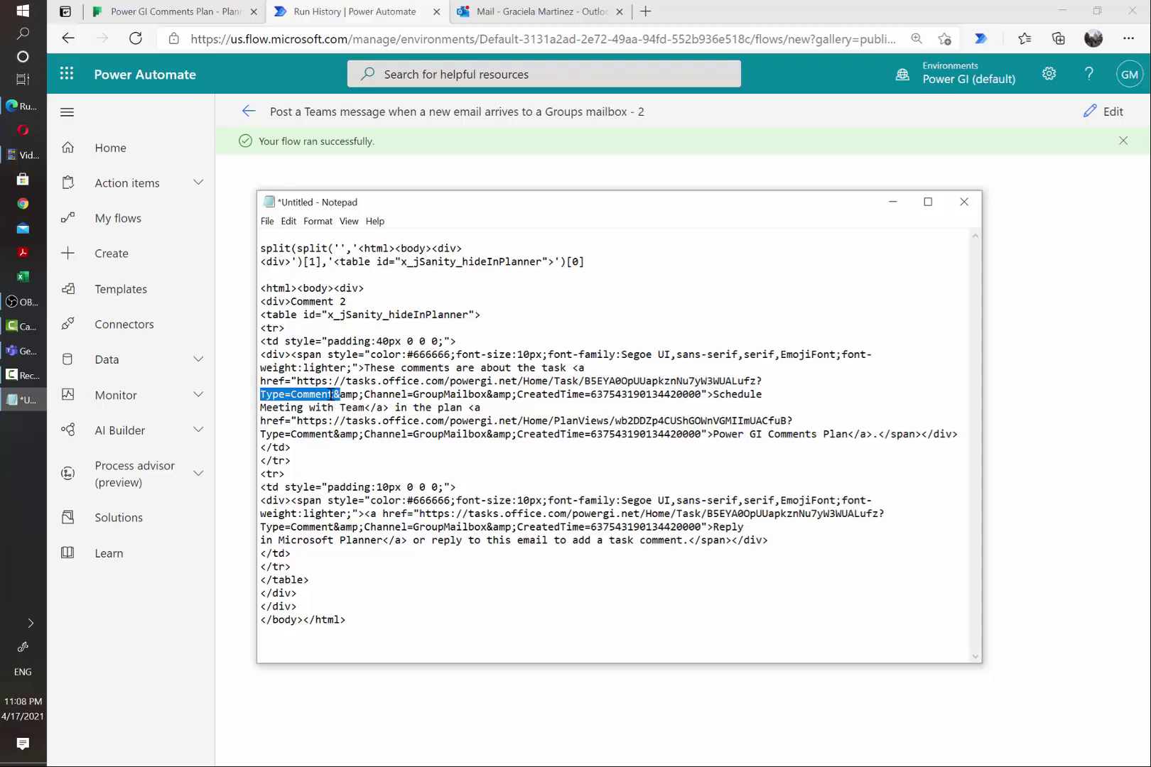
{"action": "left_click", "coordinate": [335, 394]}
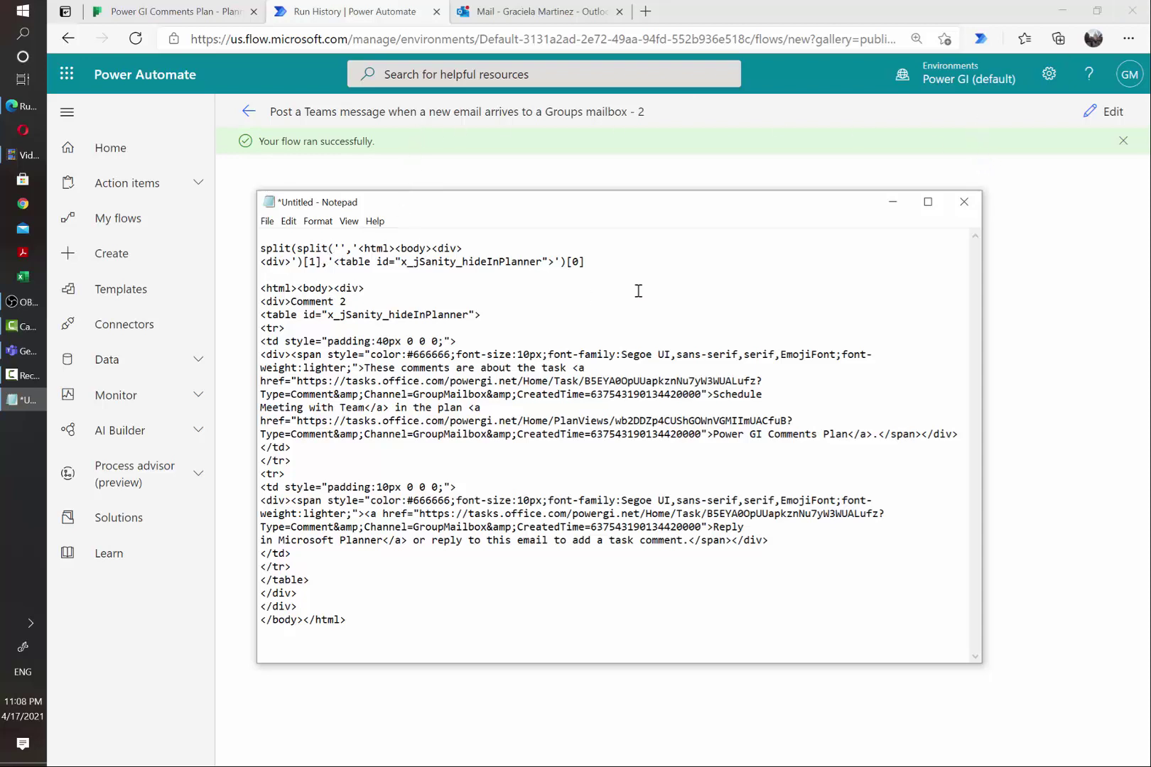
{"action": "left_click_drag", "start_coordinate": [631, 265], "coordinate": [250, 250]}
{"action": "left_click", "coordinate": [399, 254]}
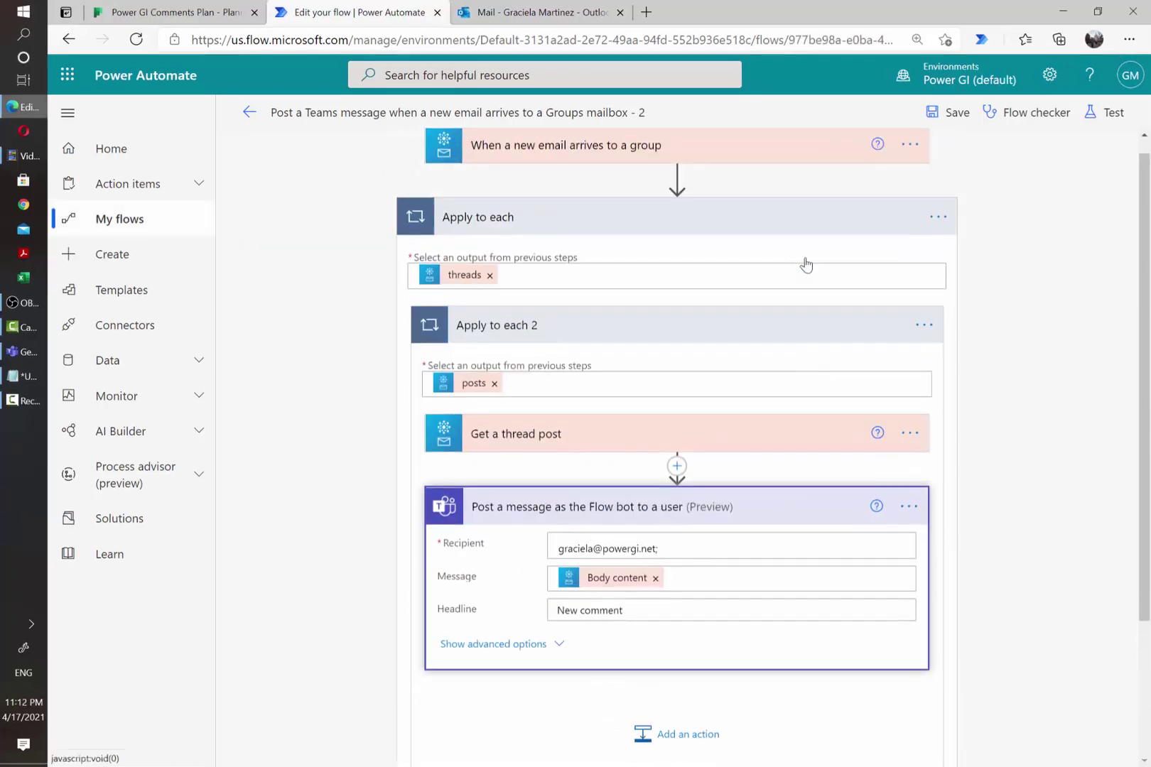
Select the Body content token in the Flow bot step's Message field
{"action": "scroll", "coordinate": [603, 361], "scroll_direction": "down", "scroll_amount": 3}
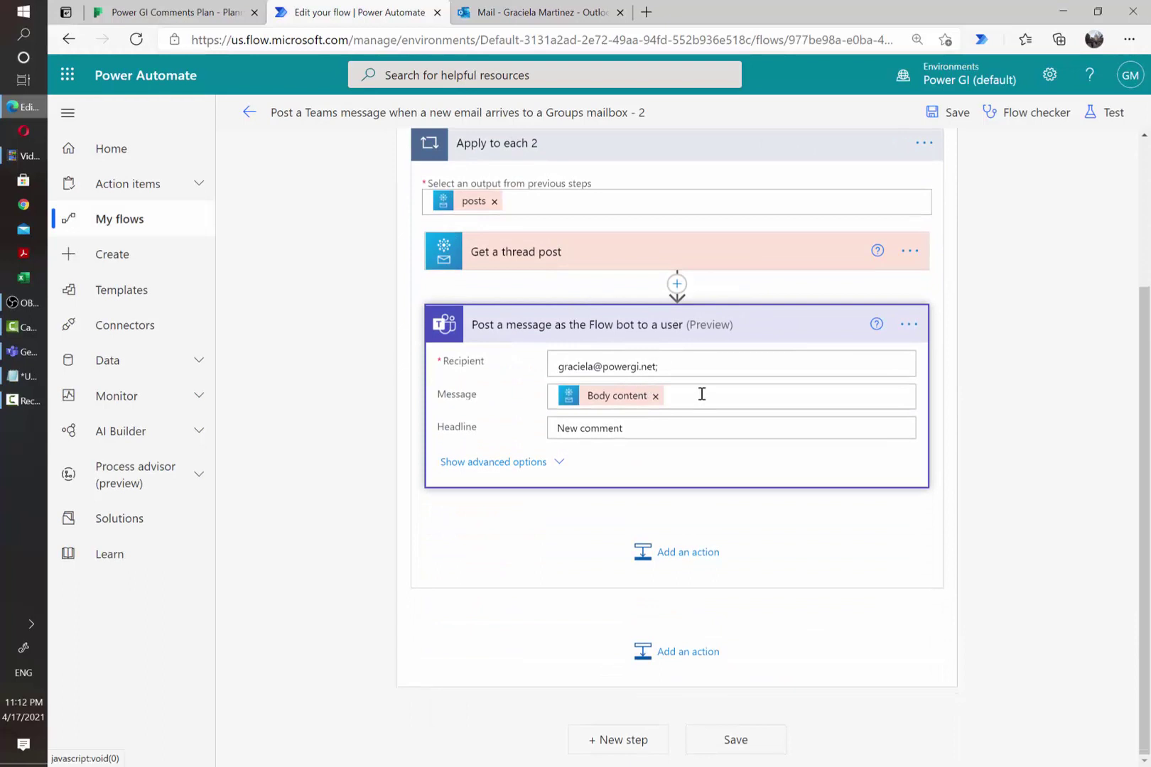
{"action": "left_click", "coordinate": [701, 393]}
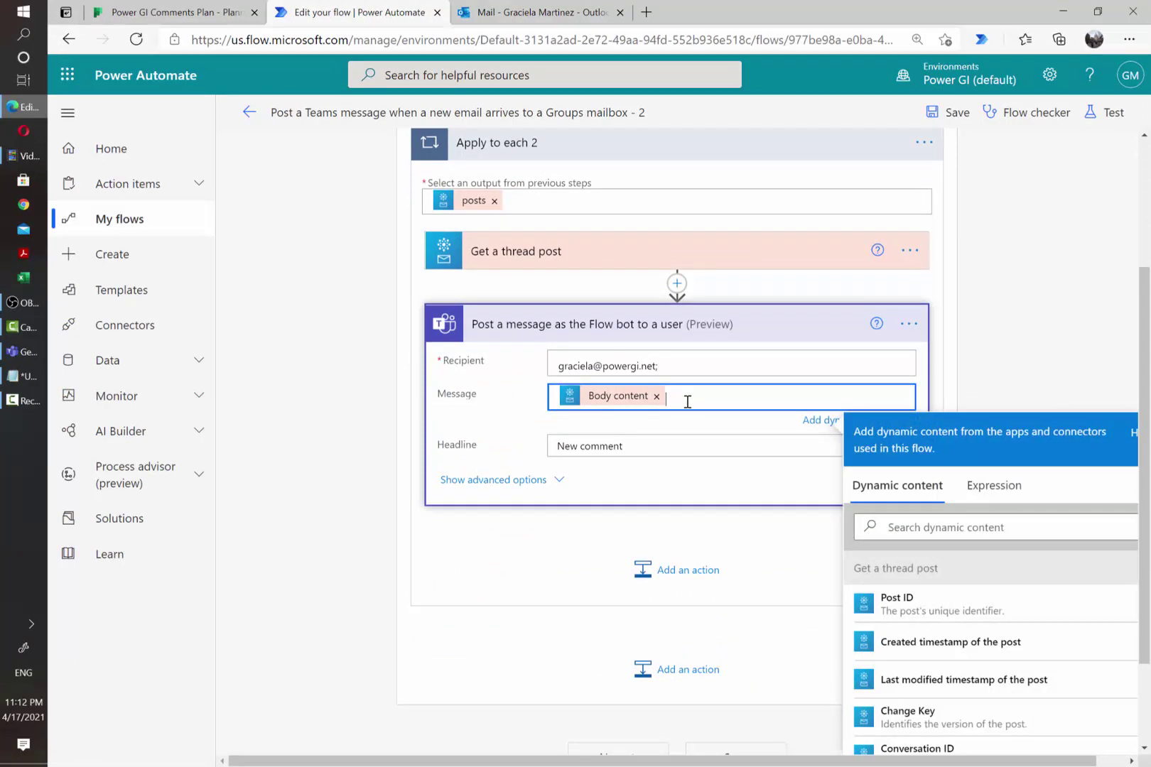
{"action": "key", "text": "ctrl+a"}
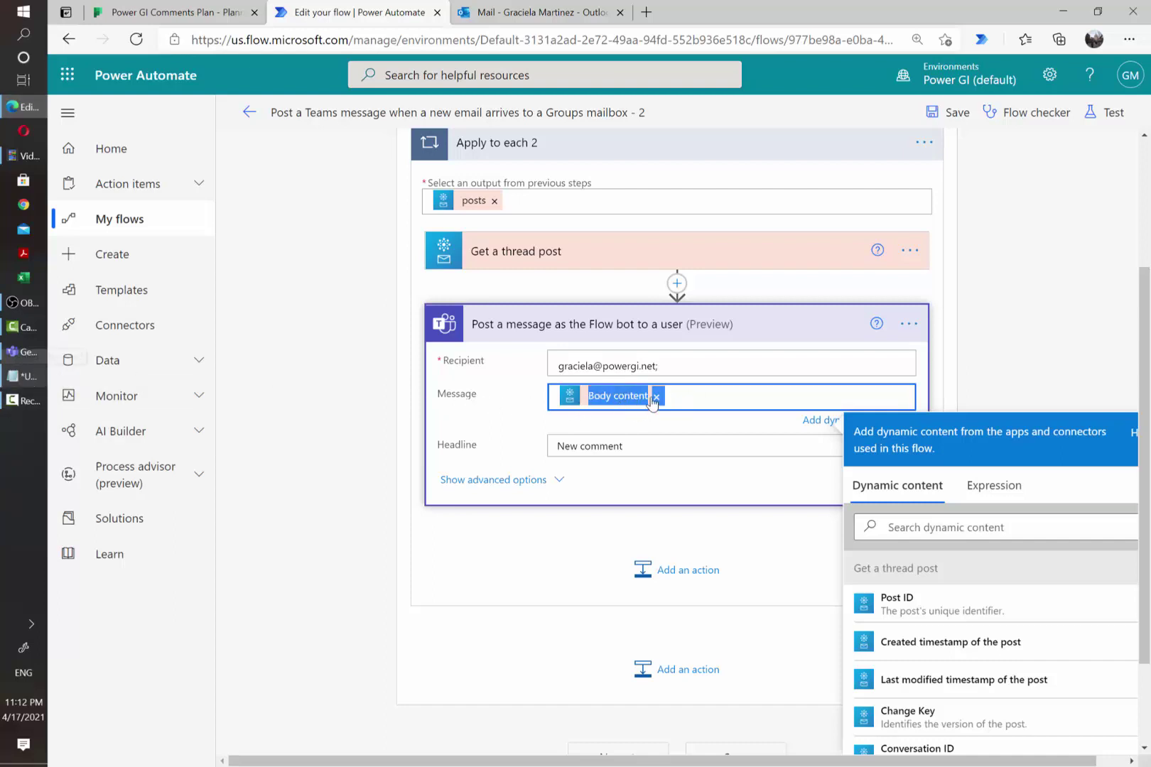
Replace split's empty quotes with outputs('Get_a_thread_post')?['body/body/content']
{"action": "left_click", "coordinate": [24, 375]}
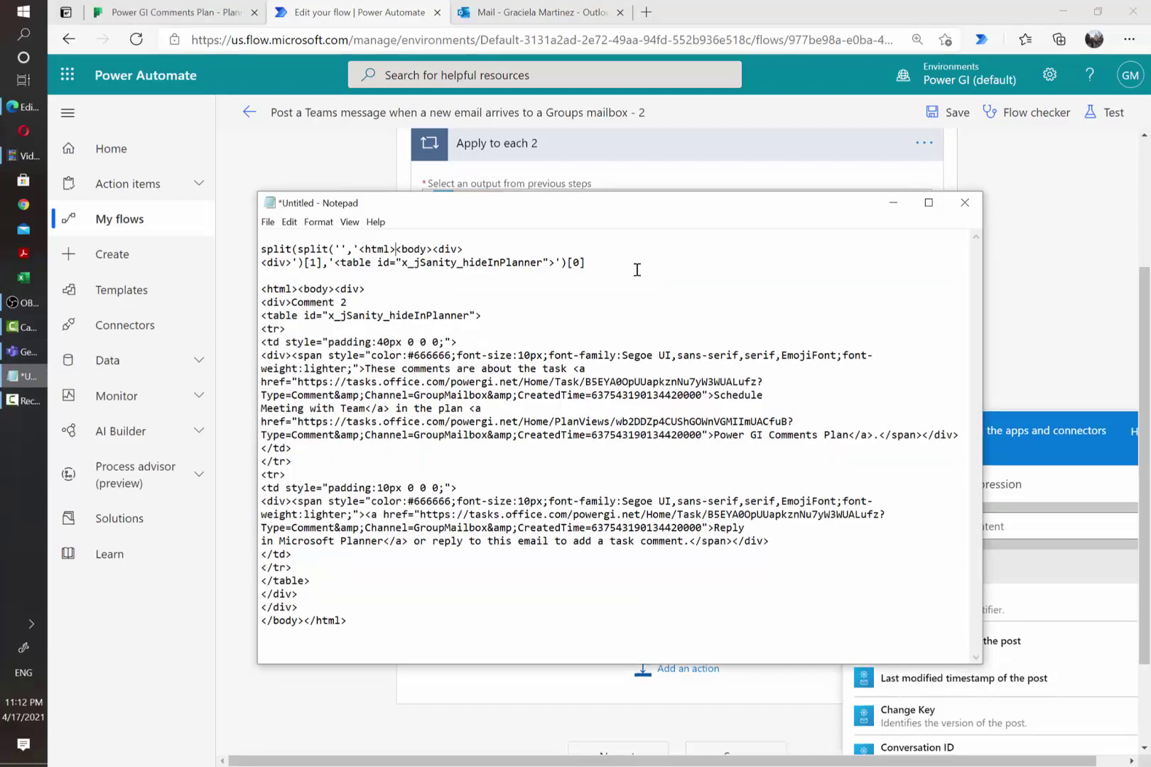
{"action": "key", "text": "Return"}
{"action": "key", "text": "Return"}
{"action": "key", "text": "Return"}
{"action": "key", "text": "ctrl+v"}
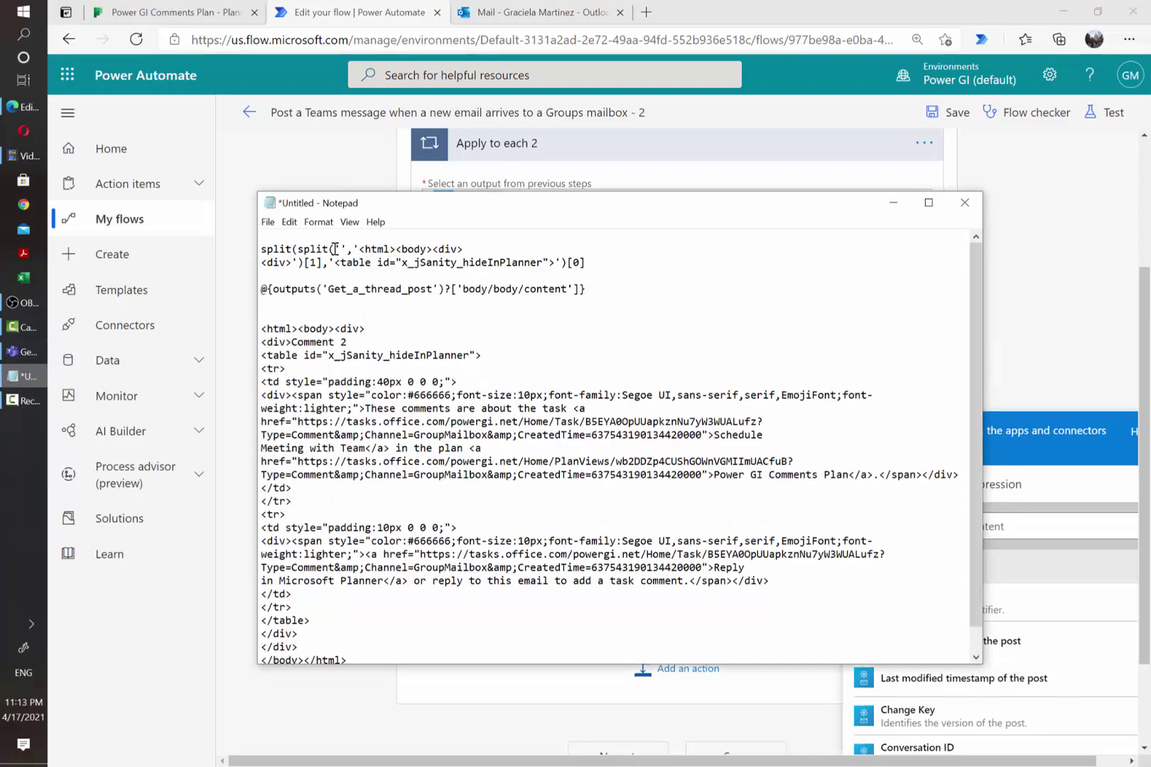
{"action": "double_click", "coordinate": [336, 248]}
{"action": "left_click", "coordinate": [336, 249]}
{"action": "key", "text": "BackSpace"}
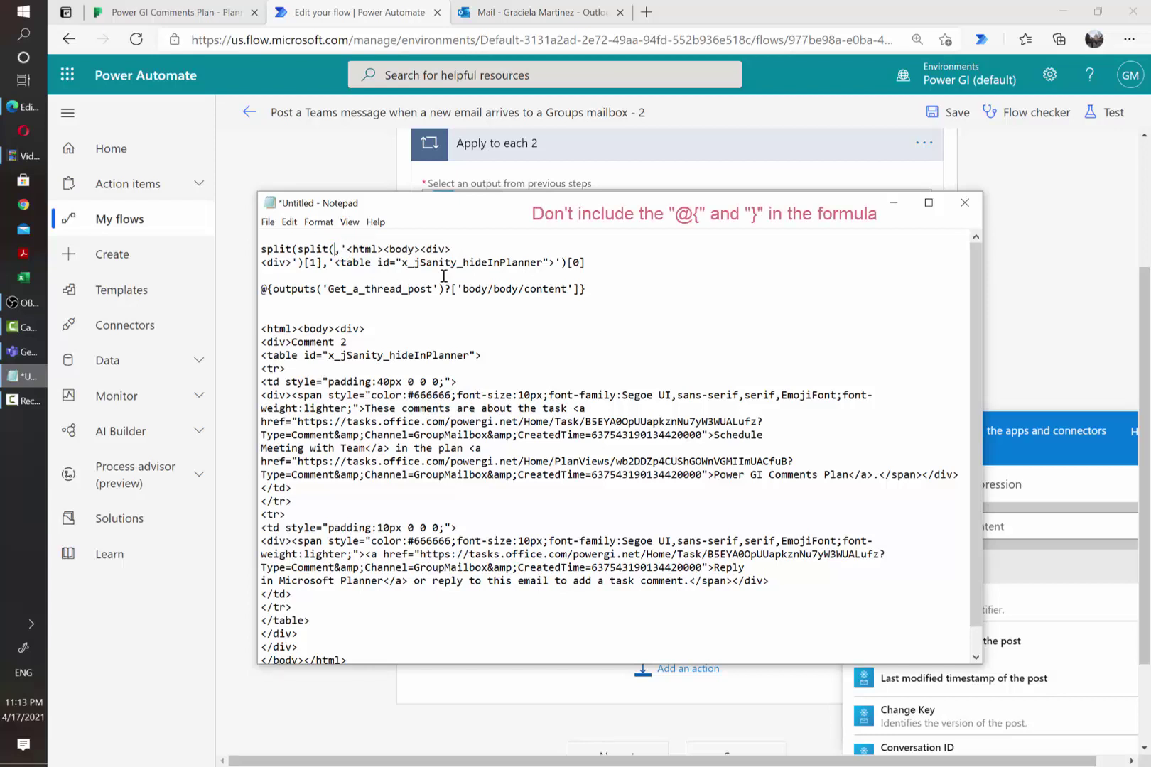
{"action": "type", "text": "outputs('Get_a_thread_post')?['body/body/content']"}
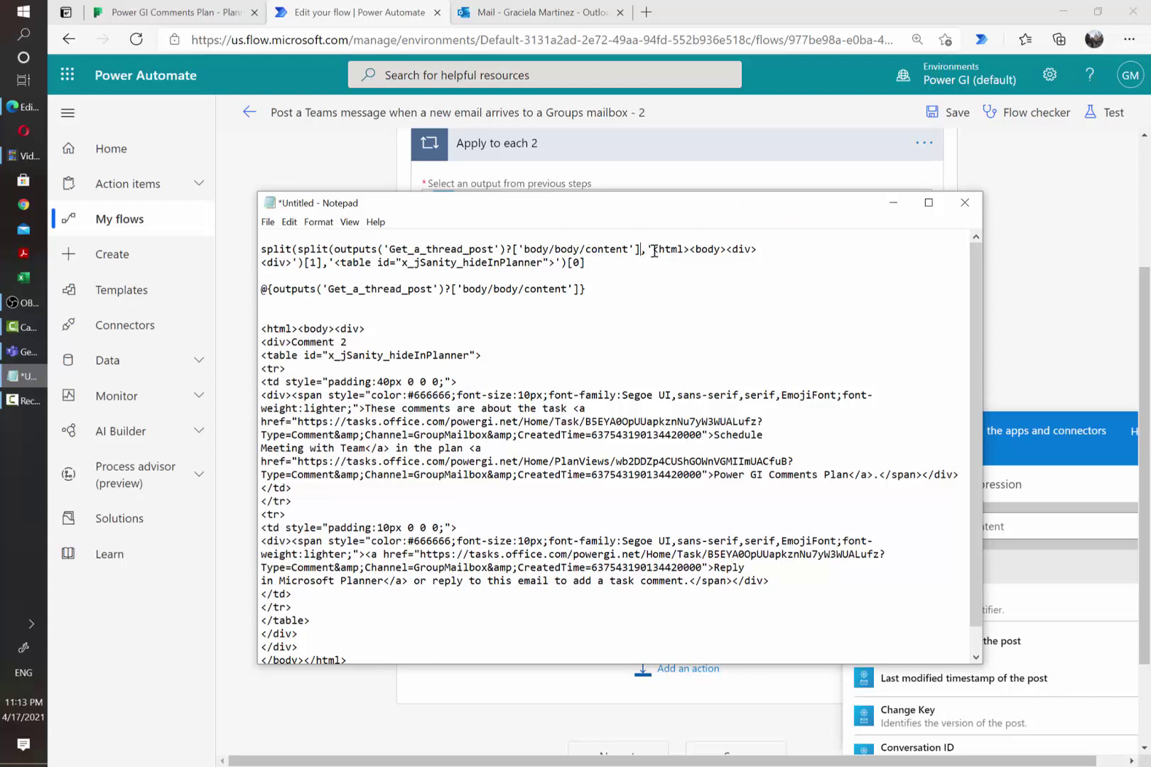
Check the html/body/div delimiter and select the completed split formula for copying
{"action": "left_click_drag", "start_coordinate": [652, 250], "coordinate": [584, 264]}
{"action": "left_click", "coordinate": [598, 268]}
{"action": "left_click_drag", "start_coordinate": [604, 264], "coordinate": [260, 249]}
{"action": "right_click", "coordinate": [328, 261]}
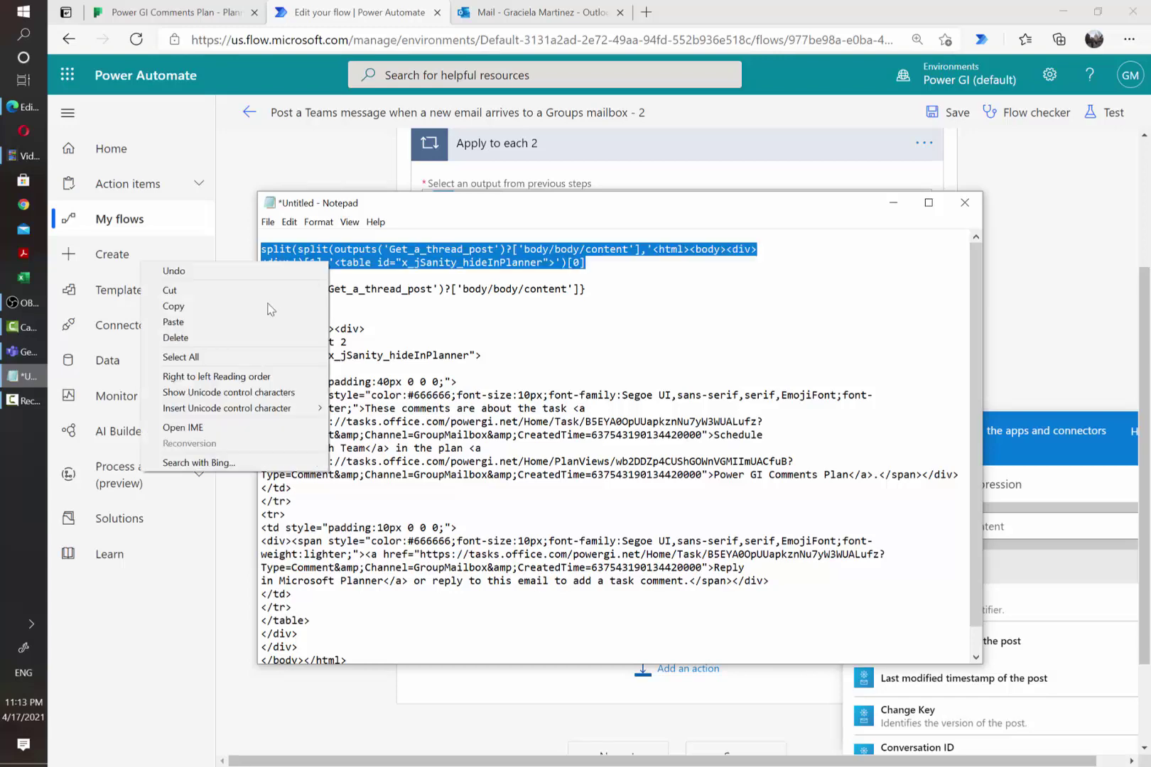
Replace the Flow bot Message's Body content with the split formula as an expression
{"action": "left_click", "coordinate": [222, 309]}
{"action": "key", "text": "alt+Tab"}
{"action": "left_click", "coordinate": [656, 396]}
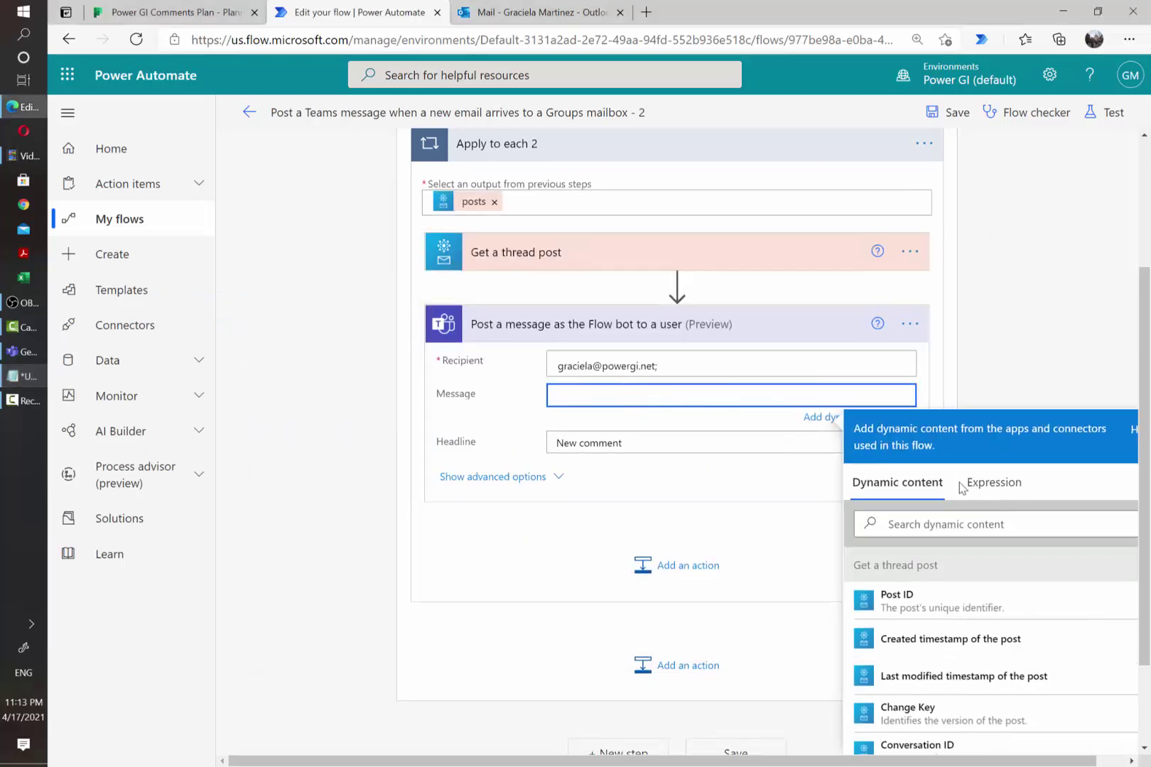
{"action": "left_click", "coordinate": [991, 482]}
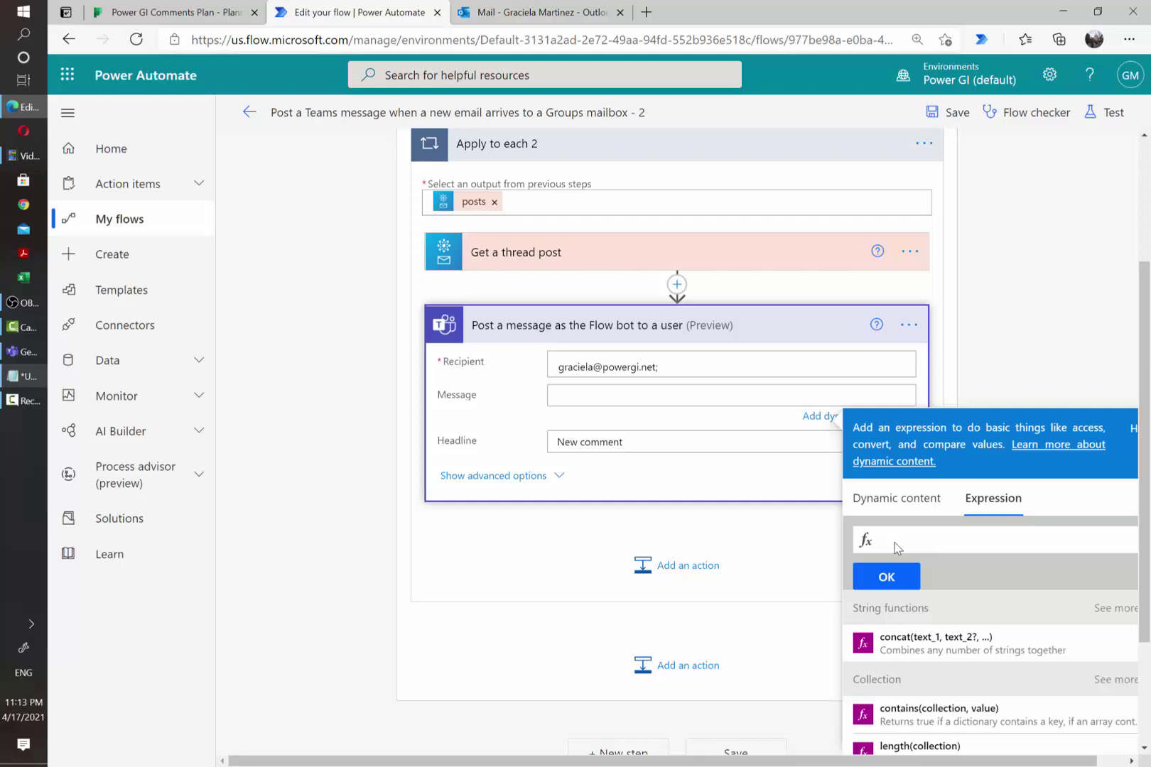
{"action": "key", "text": "ctrl+v"}
{"action": "left_click", "coordinate": [887, 577]}
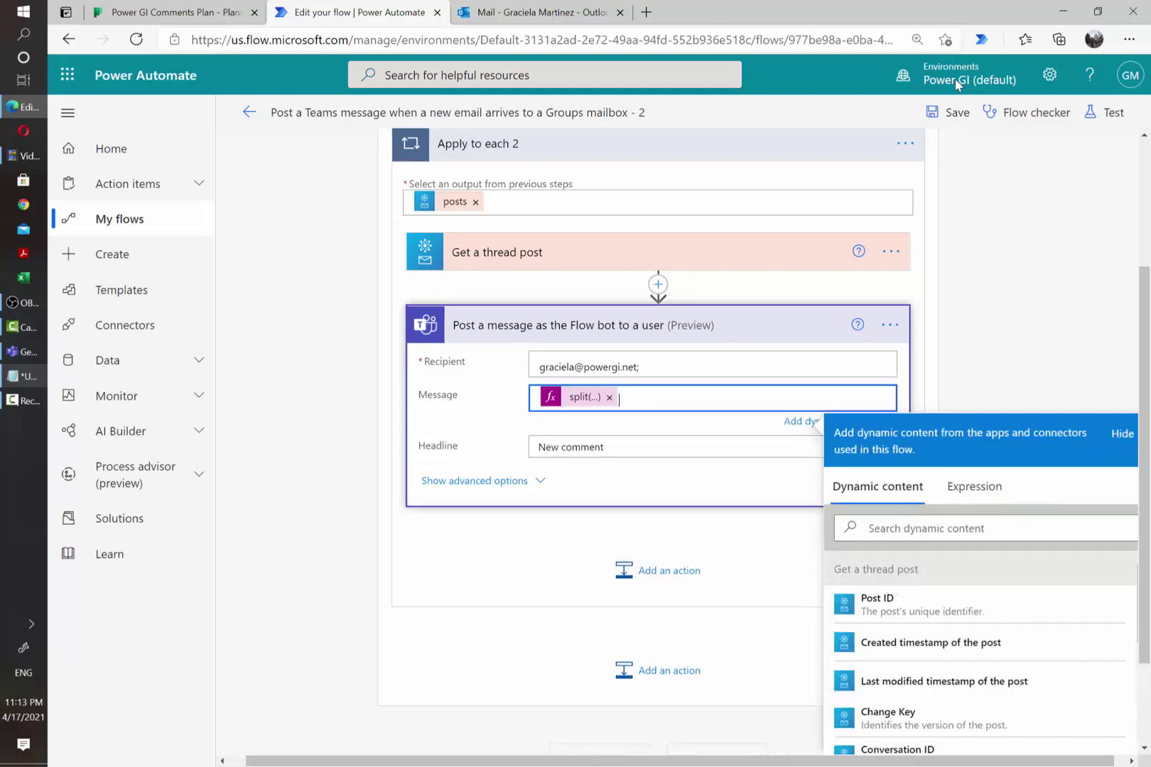
Save the flow and confirm the successful run in Run History
{"action": "left_click", "coordinate": [950, 112]}
{"action": "key", "text": "alt+Tab"}
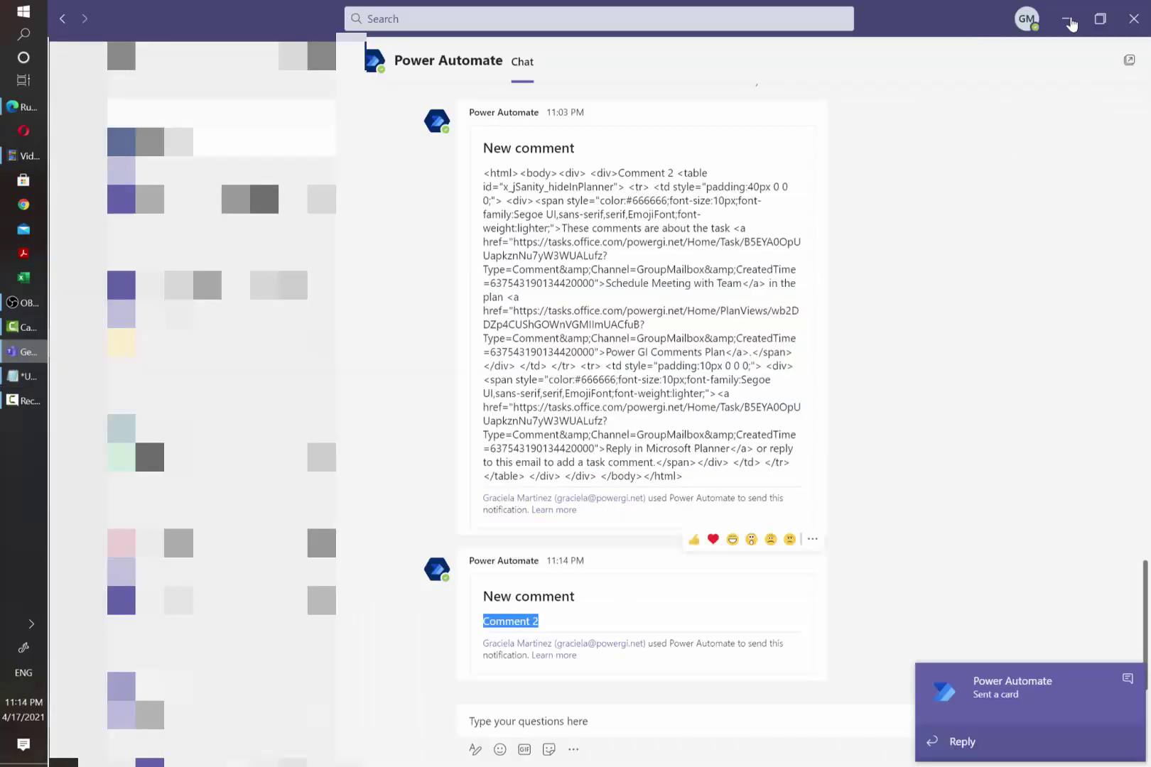
{"action": "left_click", "coordinate": [1068, 20]}
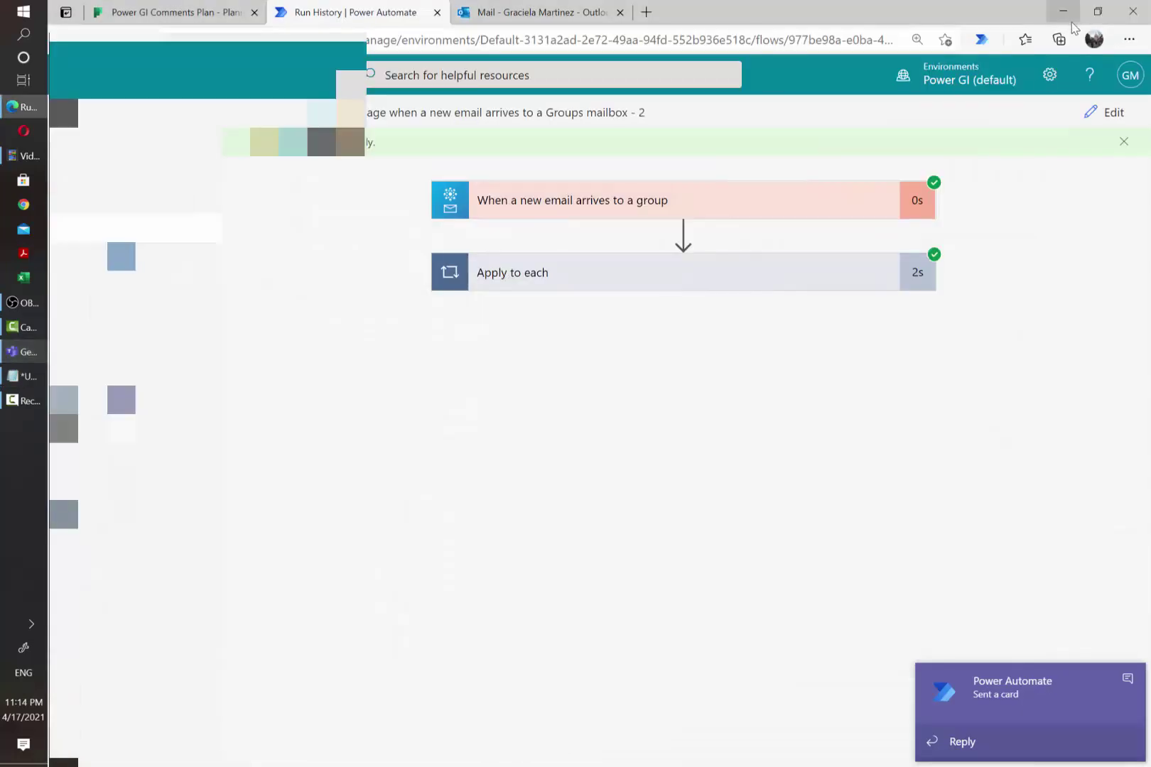
Reopen the flow in the editor and bring the Notepad expression draft back up
{"action": "left_click", "coordinate": [1102, 114]}
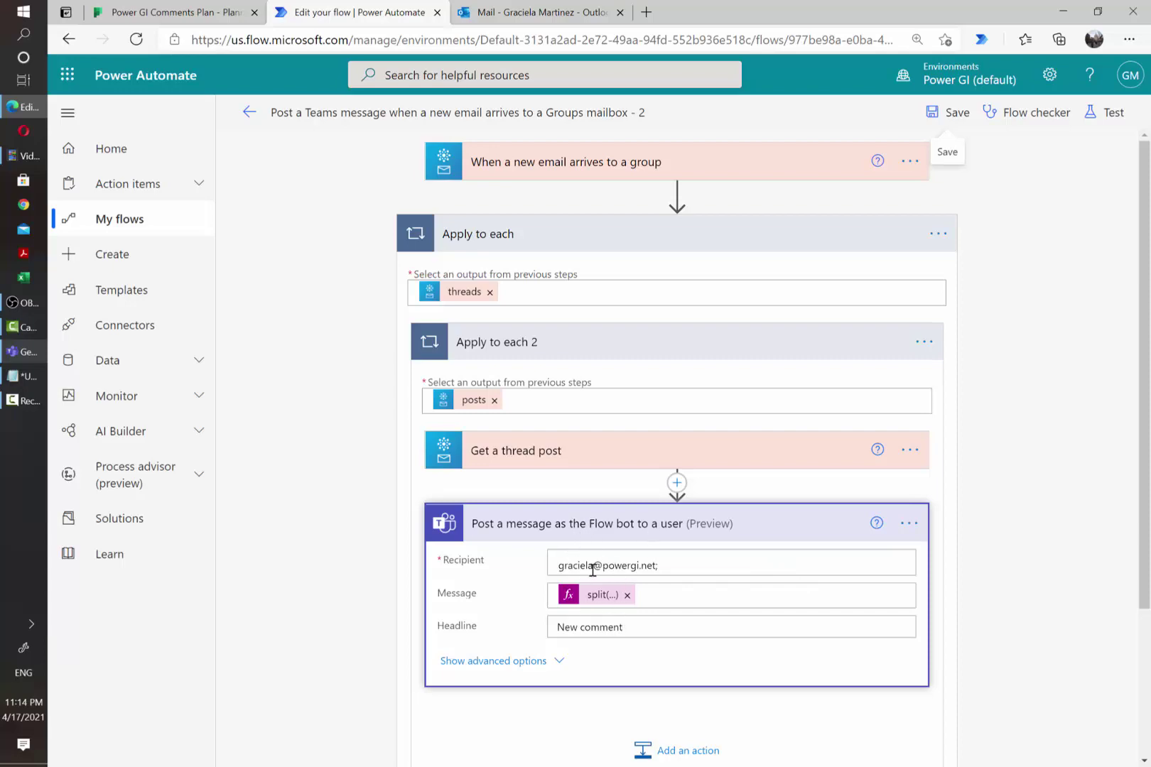
{"action": "left_click", "coordinate": [8, 375]}
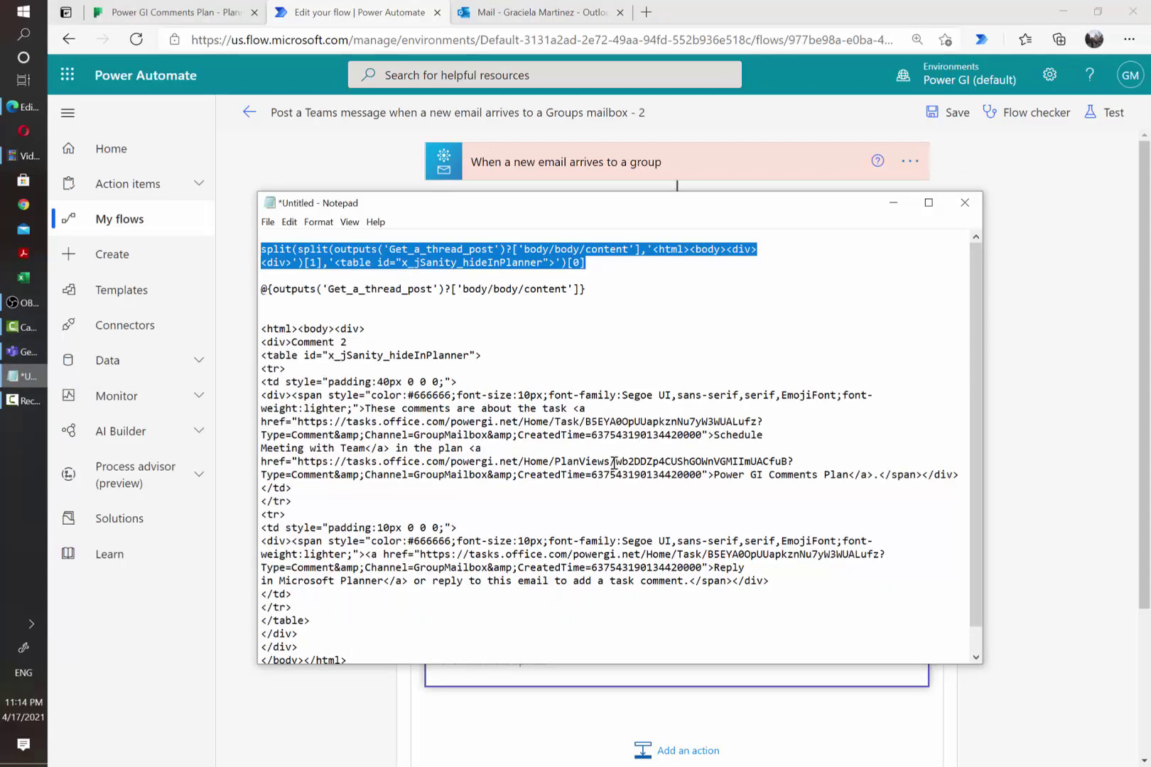
Replace the first split delimiter with the Planner task URL prefix from the sample HTML
{"action": "left_click_drag", "start_coordinate": [297, 421], "coordinate": [355, 435]}
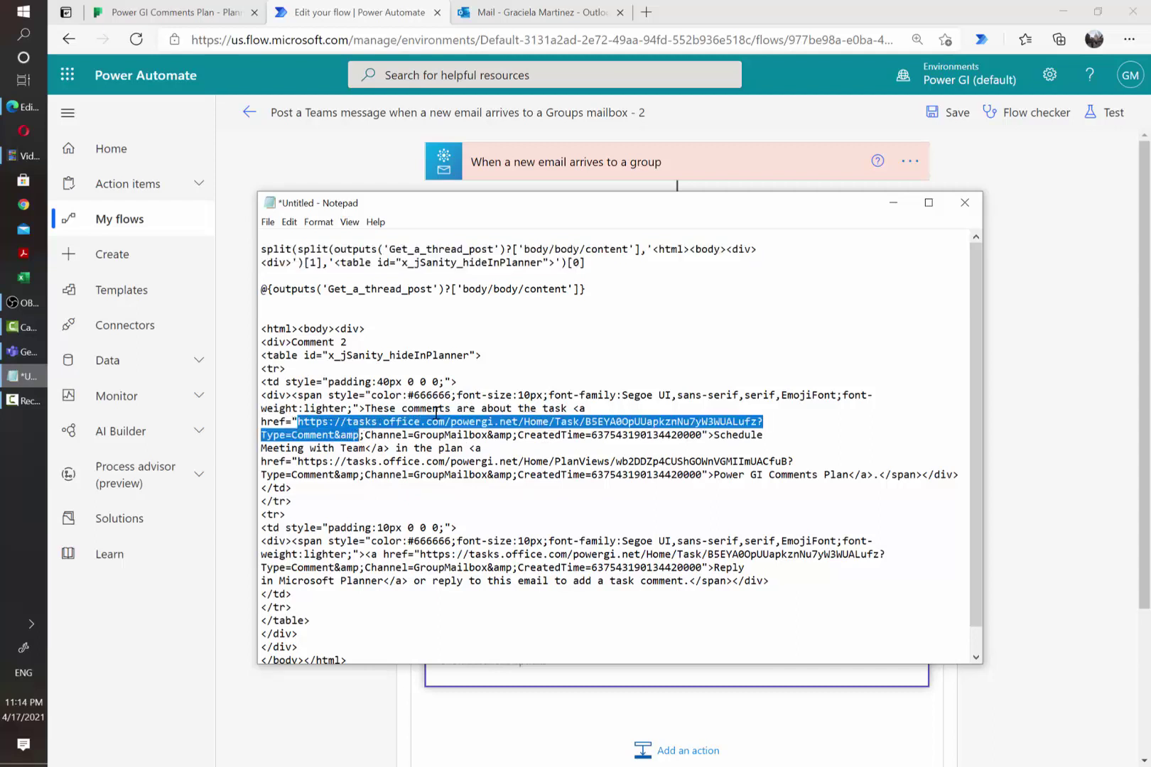
{"action": "left_click", "coordinate": [567, 411]}
{"action": "left_click_drag", "start_coordinate": [584, 423], "coordinate": [298, 422]}
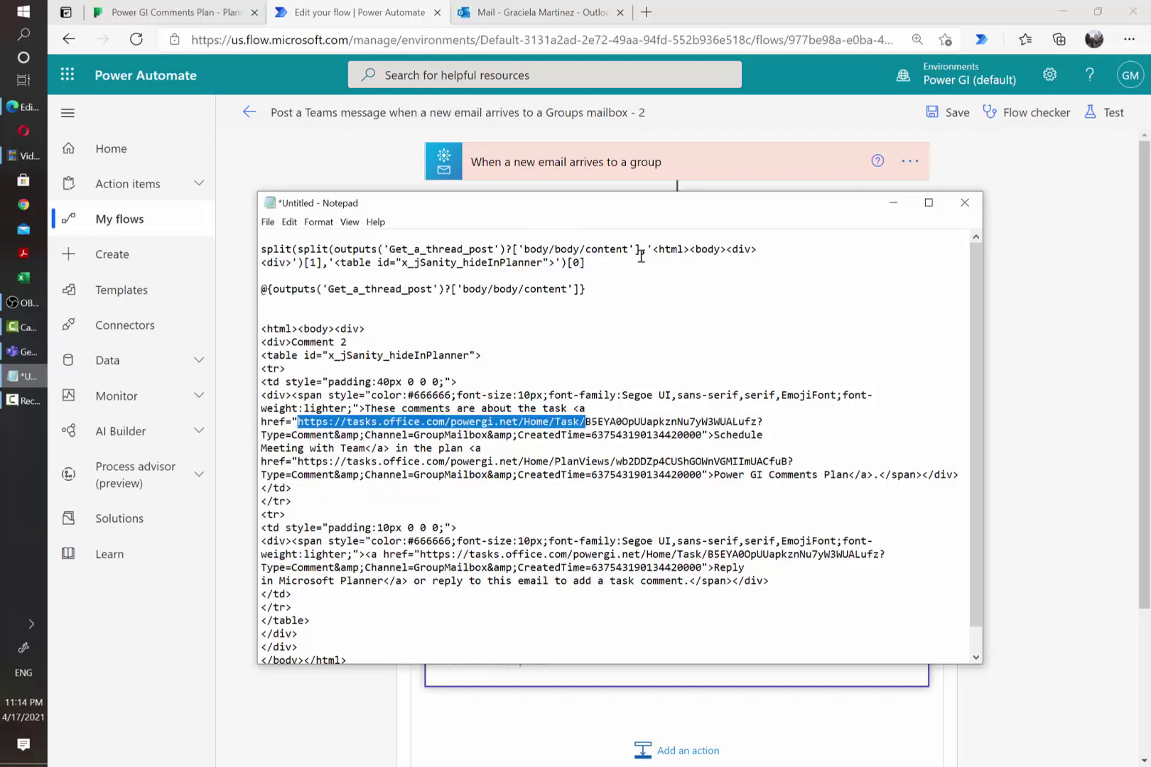
{"action": "left_click_drag", "start_coordinate": [653, 249], "coordinate": [296, 262]}
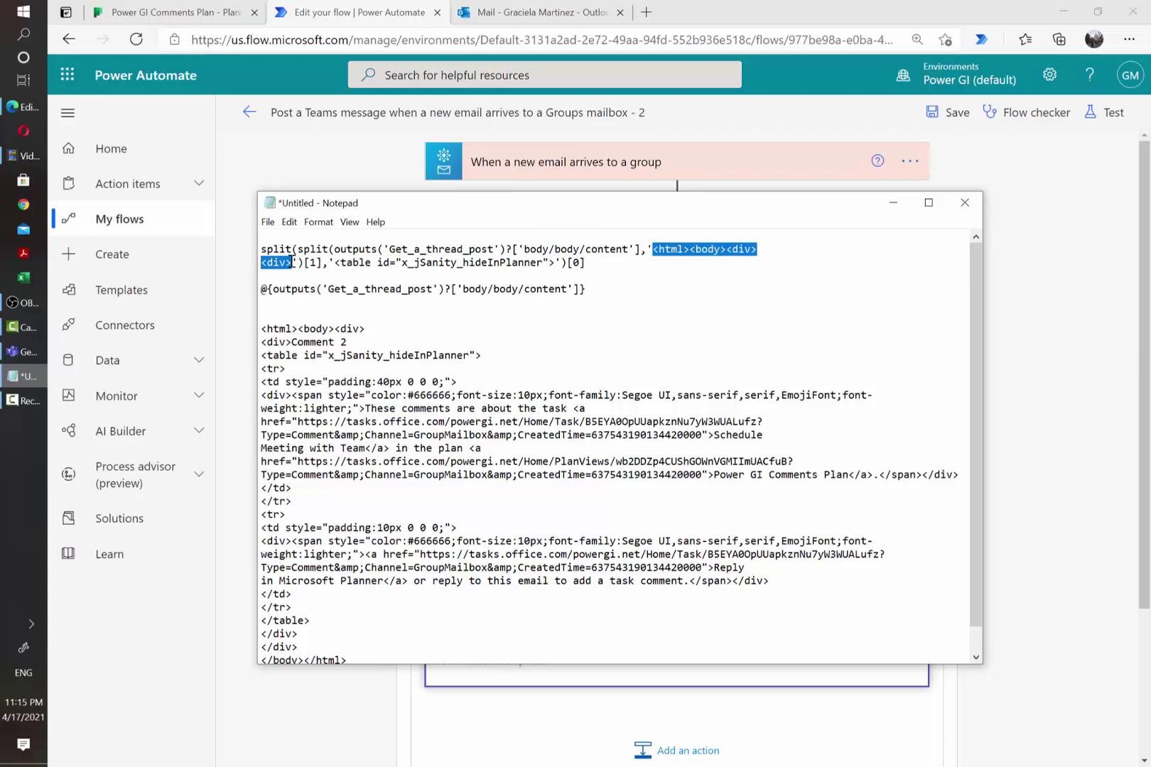
{"action": "key", "text": "ctrl+v"}
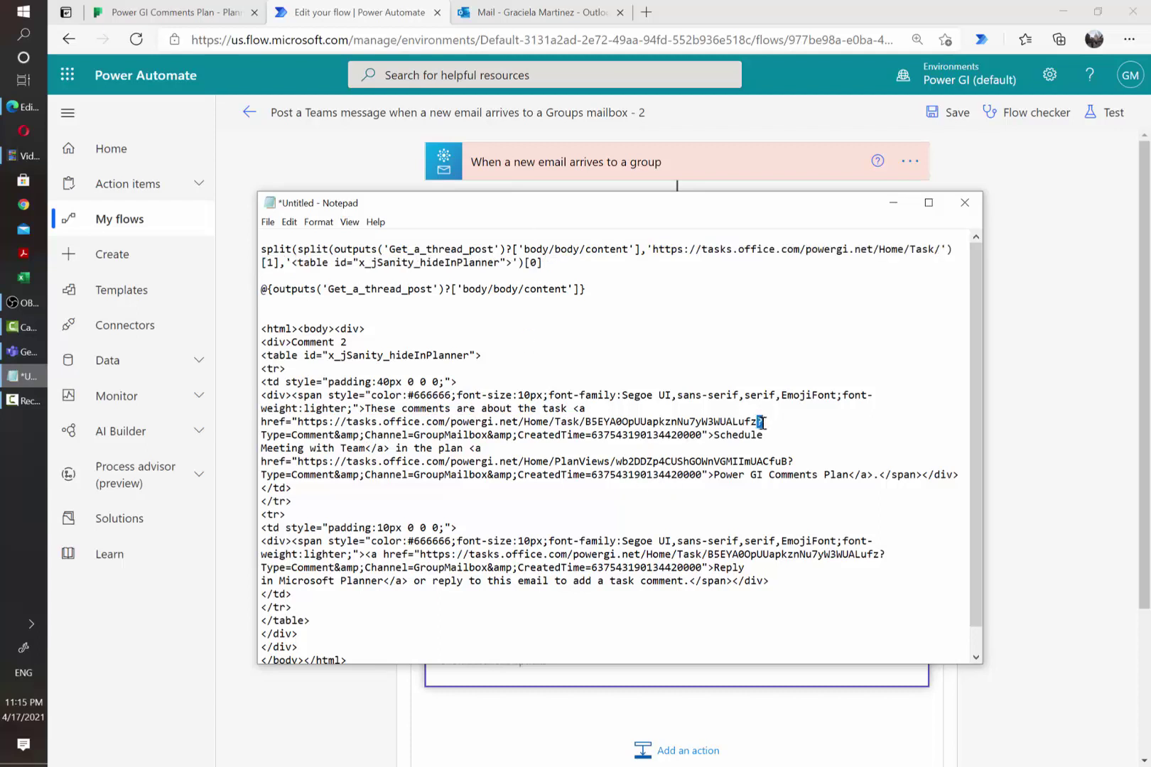
Replace the second split delimiter with '?Type=Comment' and copy the finished expression
{"action": "left_click_drag", "start_coordinate": [762, 422], "coordinate": [335, 431]}
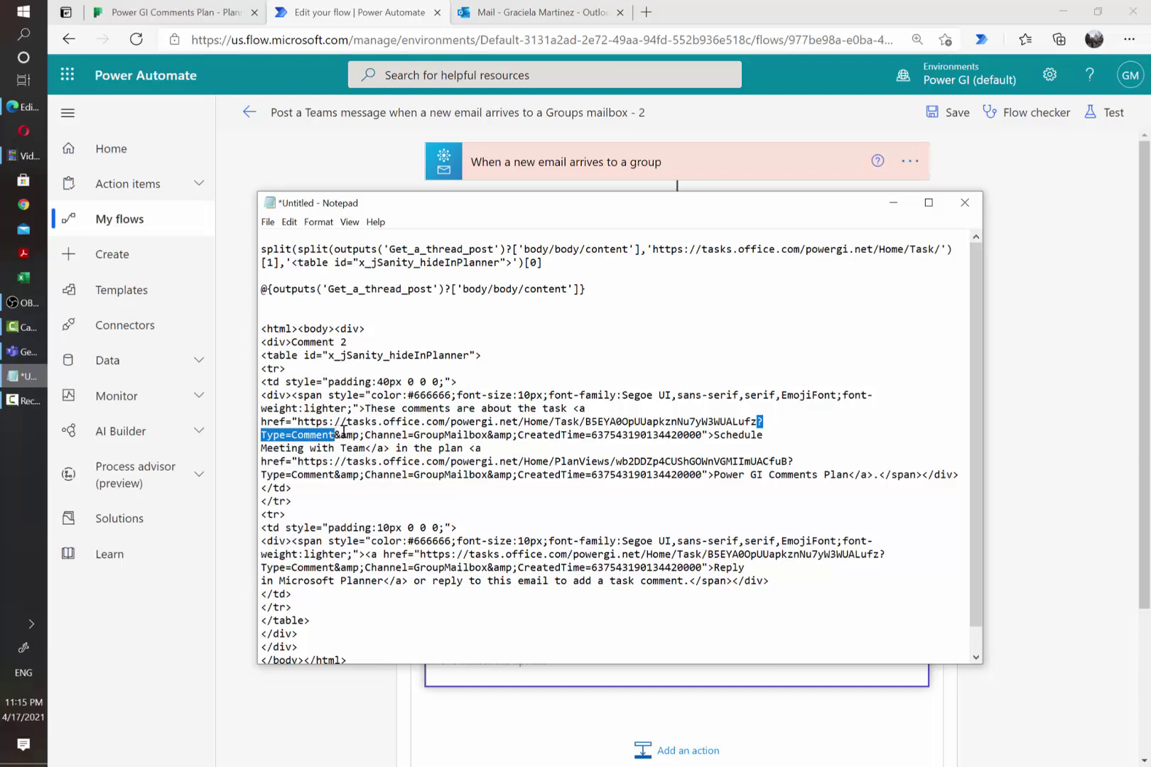
{"action": "key", "text": "ctrl+c"}
{"action": "left_click_drag", "start_coordinate": [291, 262], "coordinate": [511, 262]}
{"action": "key", "text": "ctrl+v"}
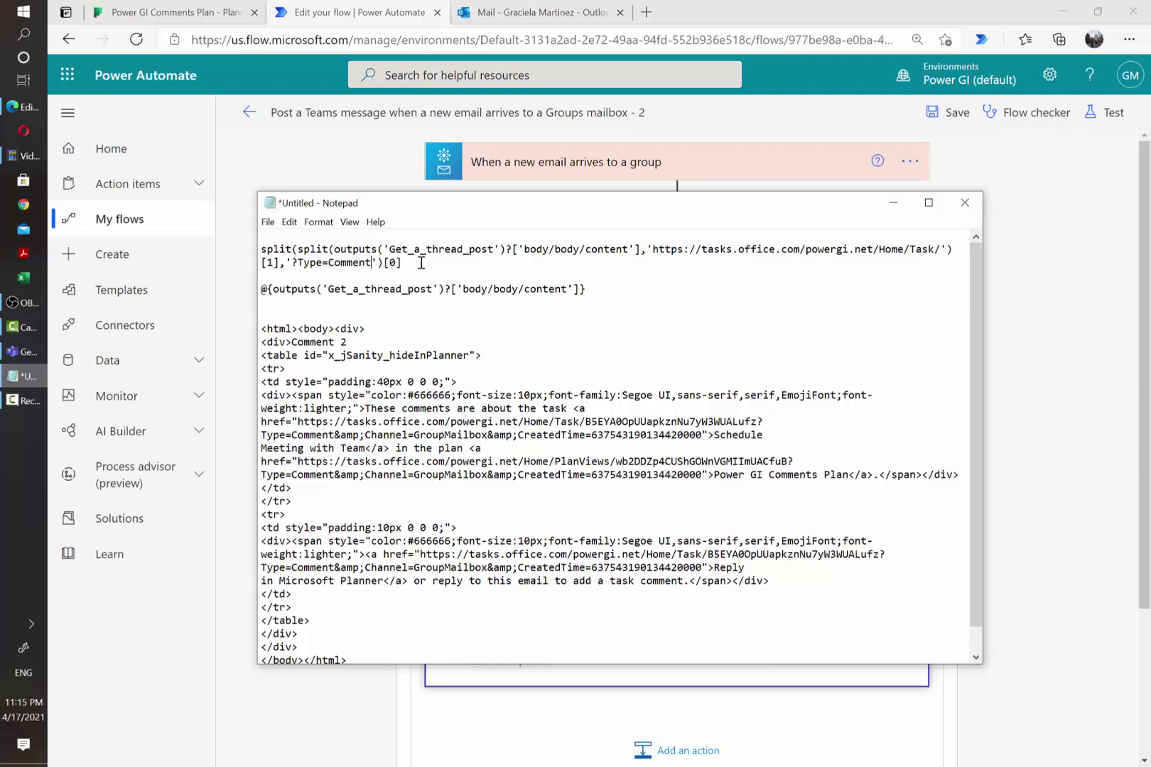
{"action": "left_click_drag", "start_coordinate": [421, 263], "coordinate": [227, 248]}
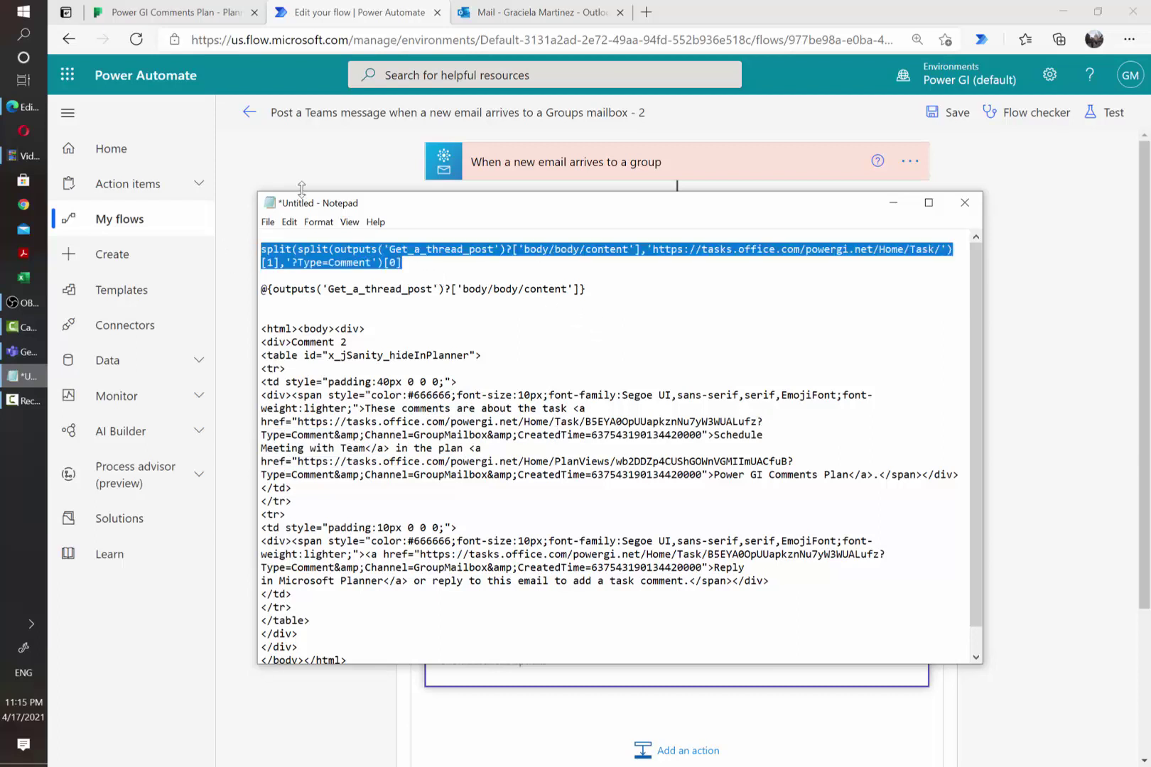
{"action": "left_click", "coordinate": [365, 142]}
Insert a Planner 'Get a task' action after Get a thread post, with the split expression as Task Id
{"action": "left_click", "coordinate": [678, 484]}
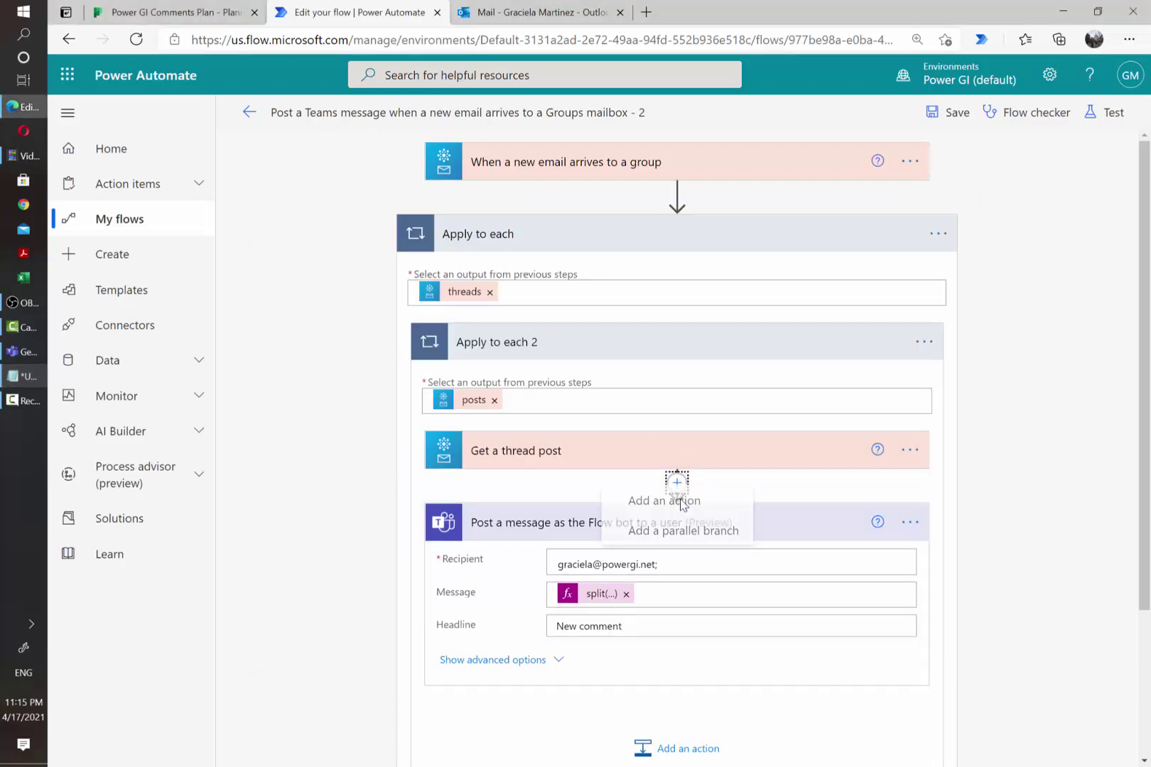
{"action": "left_click", "coordinate": [675, 506]}
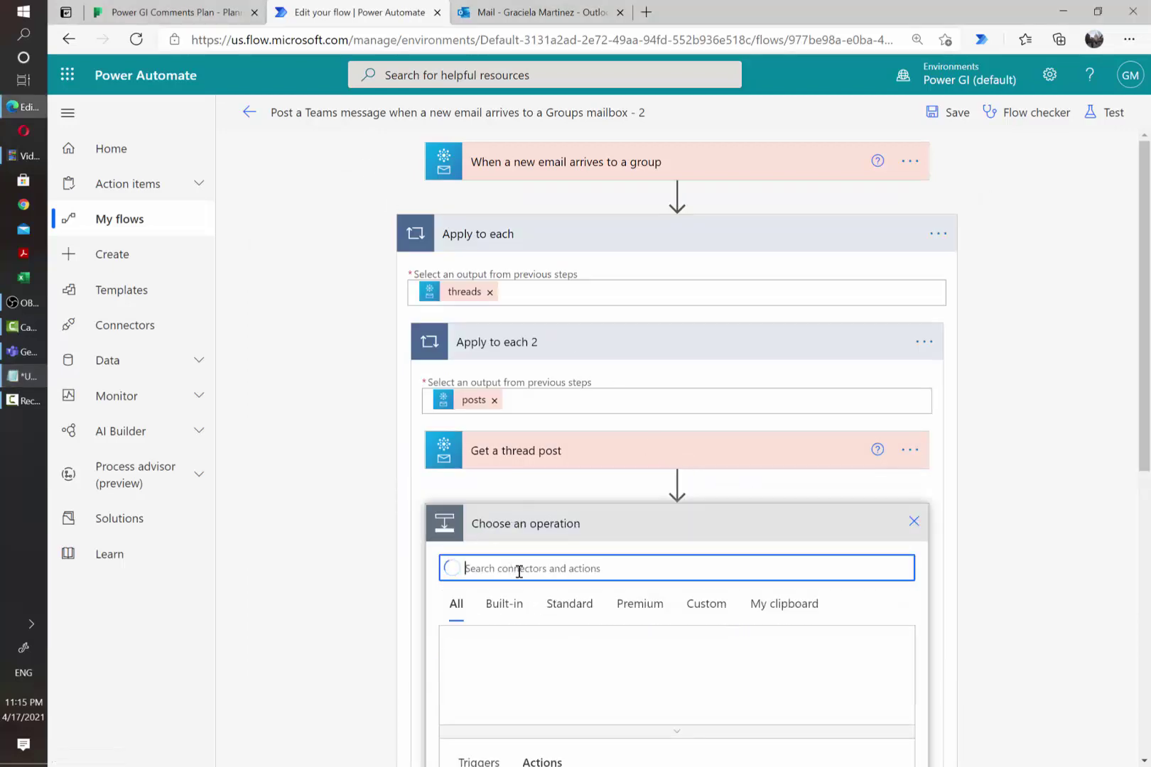
{"action": "key", "text": "ctrl+v"}
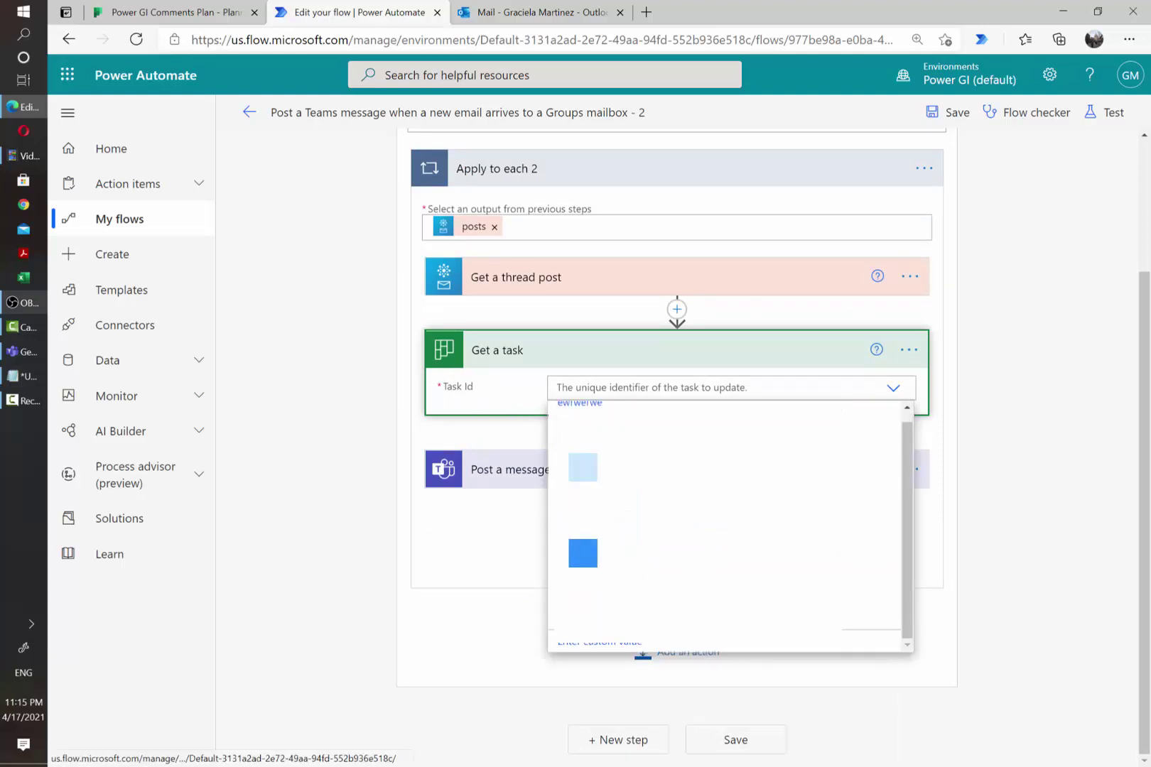
{"action": "left_click", "coordinate": [865, 391]}
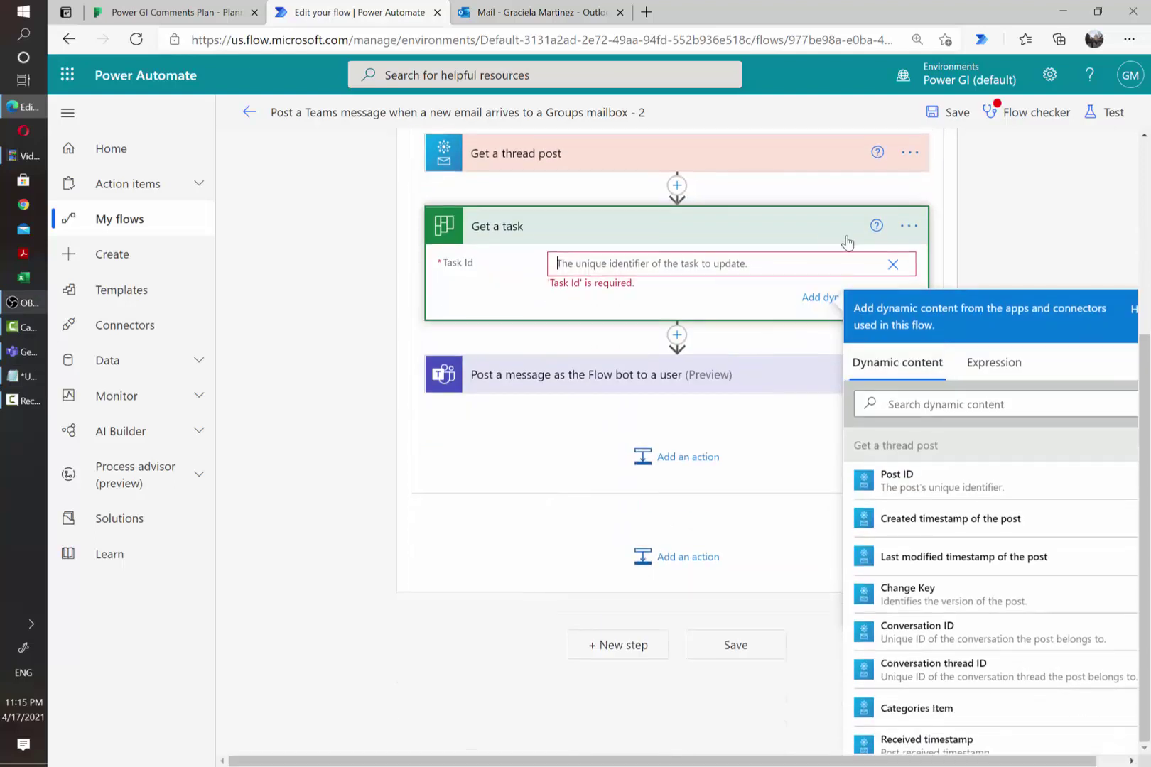
{"action": "left_click", "coordinate": [990, 366]}
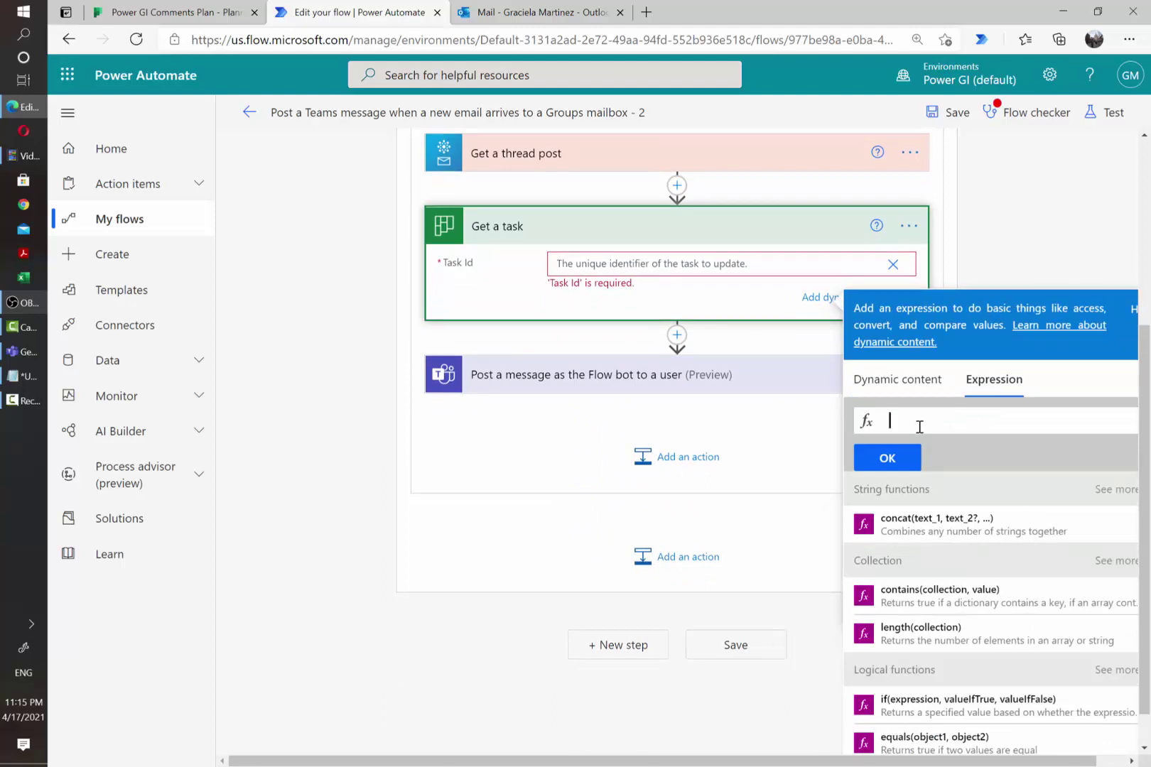
{"action": "key", "text": "ctrl+v"}
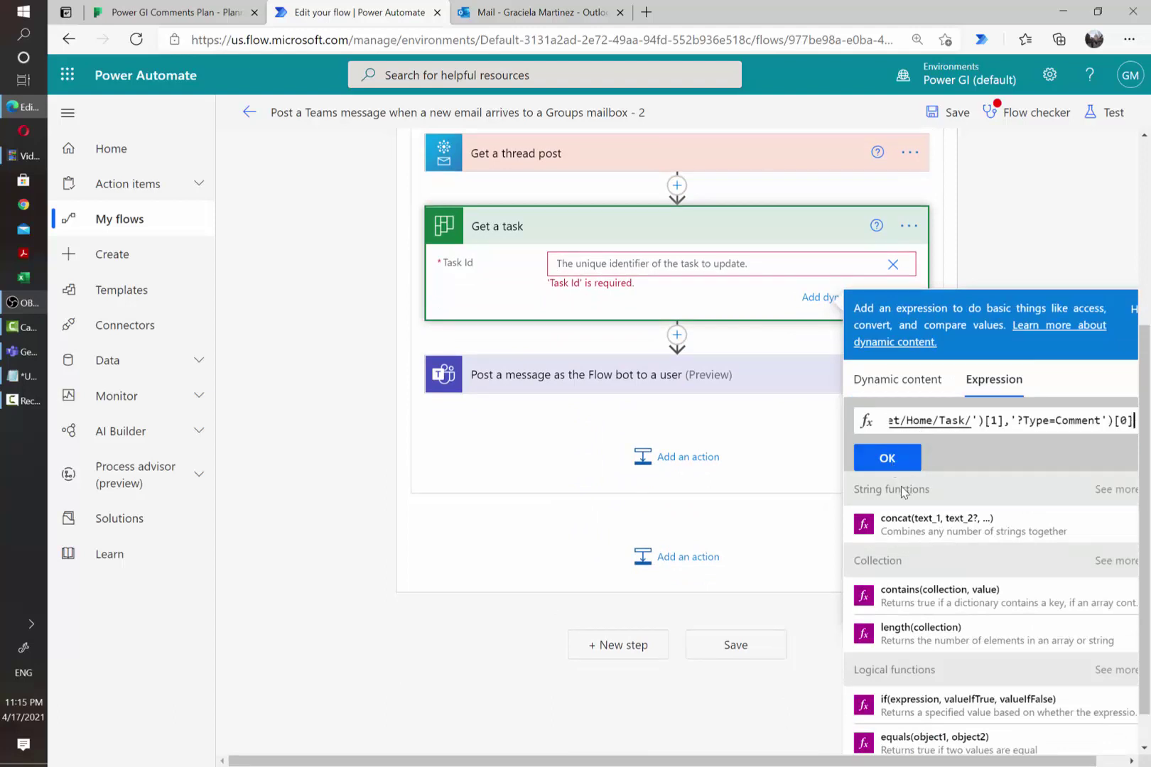
{"action": "left_click", "coordinate": [892, 463]}
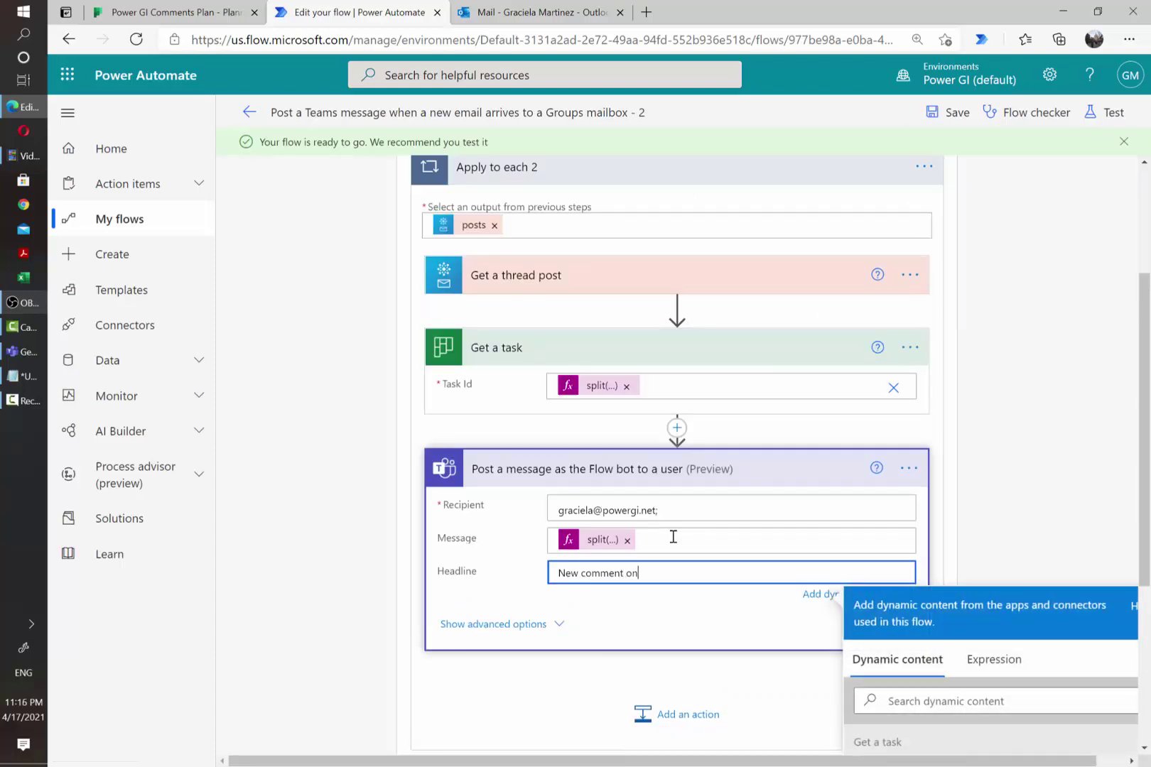
Change the card recipient from the fixed address to Created By User Id and save the flow
{"action": "scroll", "coordinate": [887, 512], "scroll_direction": "down", "scroll_amount": 3}
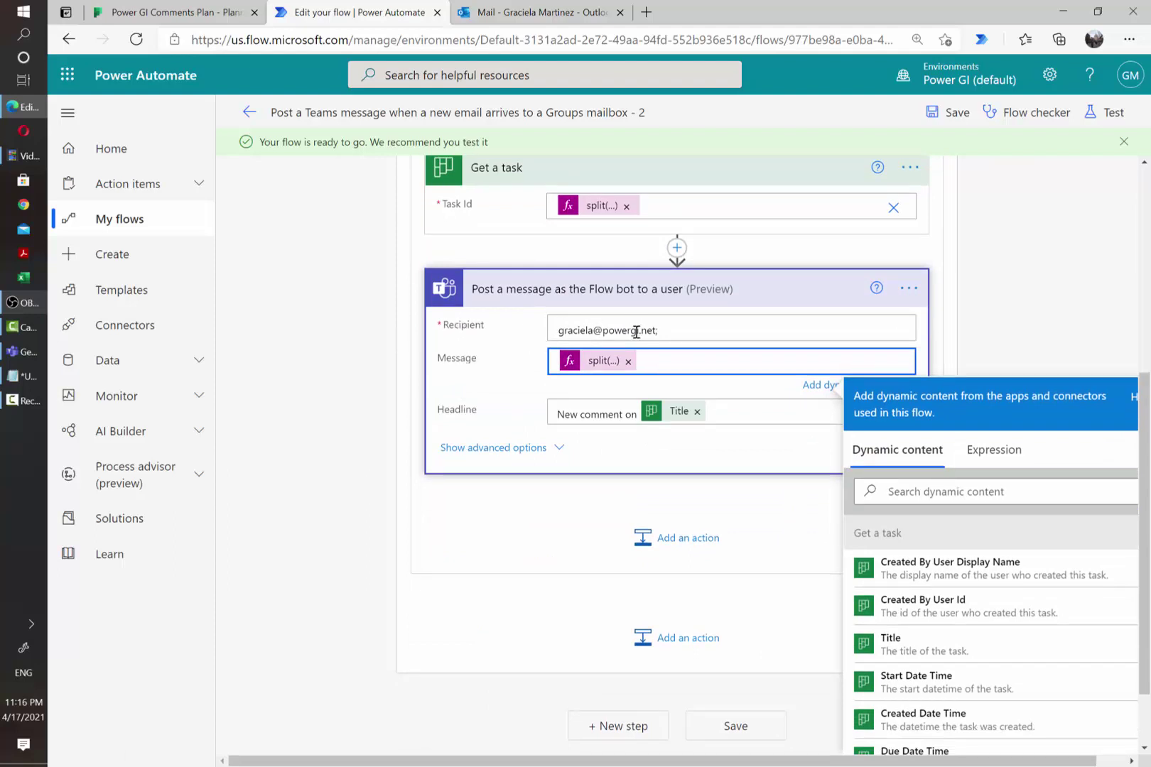
{"action": "left_click_drag", "start_coordinate": [717, 321], "coordinate": [442, 326]}
{"action": "key", "text": "BackSpace"}
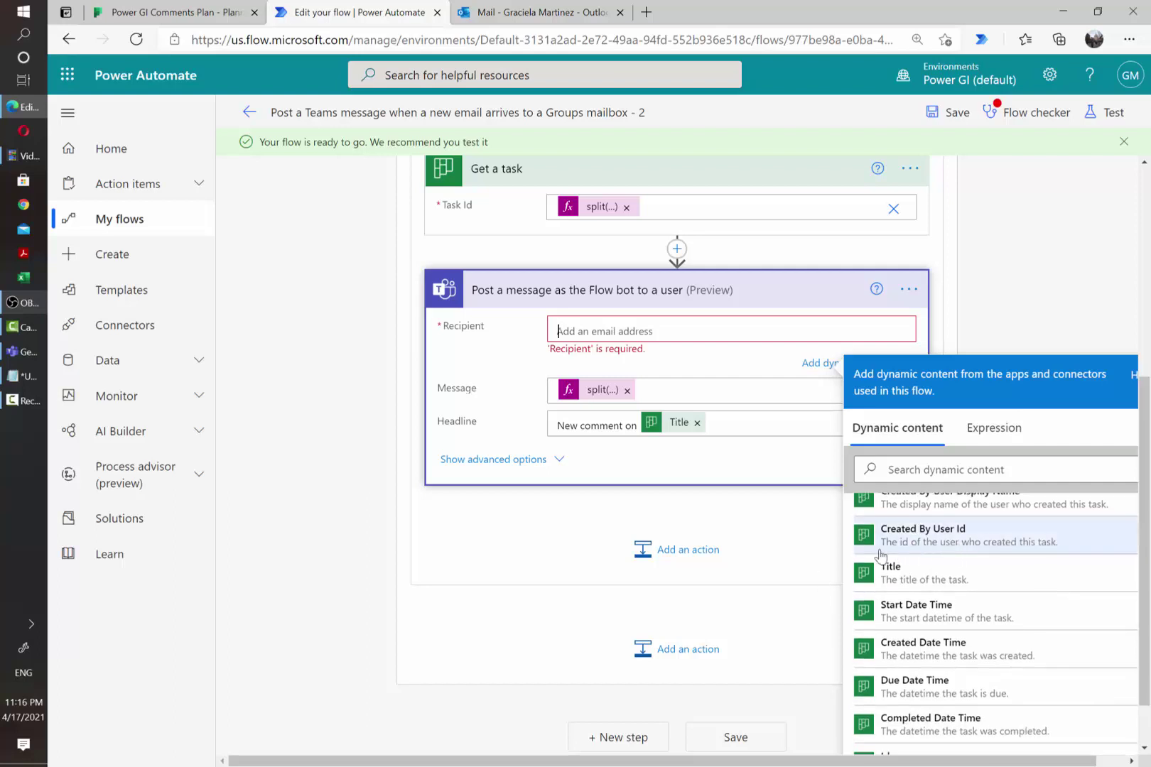
{"action": "left_click", "coordinate": [919, 544]}
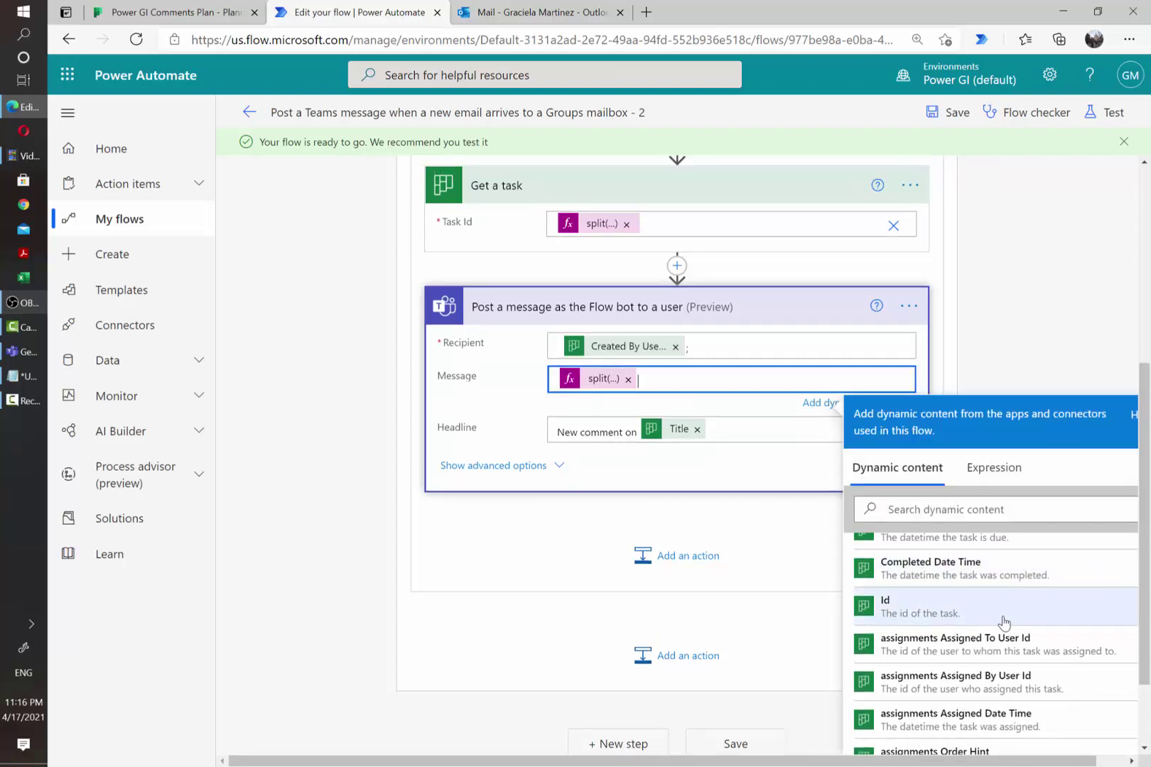
{"action": "scroll", "coordinate": [998, 621], "scroll_direction": "up", "scroll_amount": 3}
{"action": "left_click", "coordinate": [948, 197]}
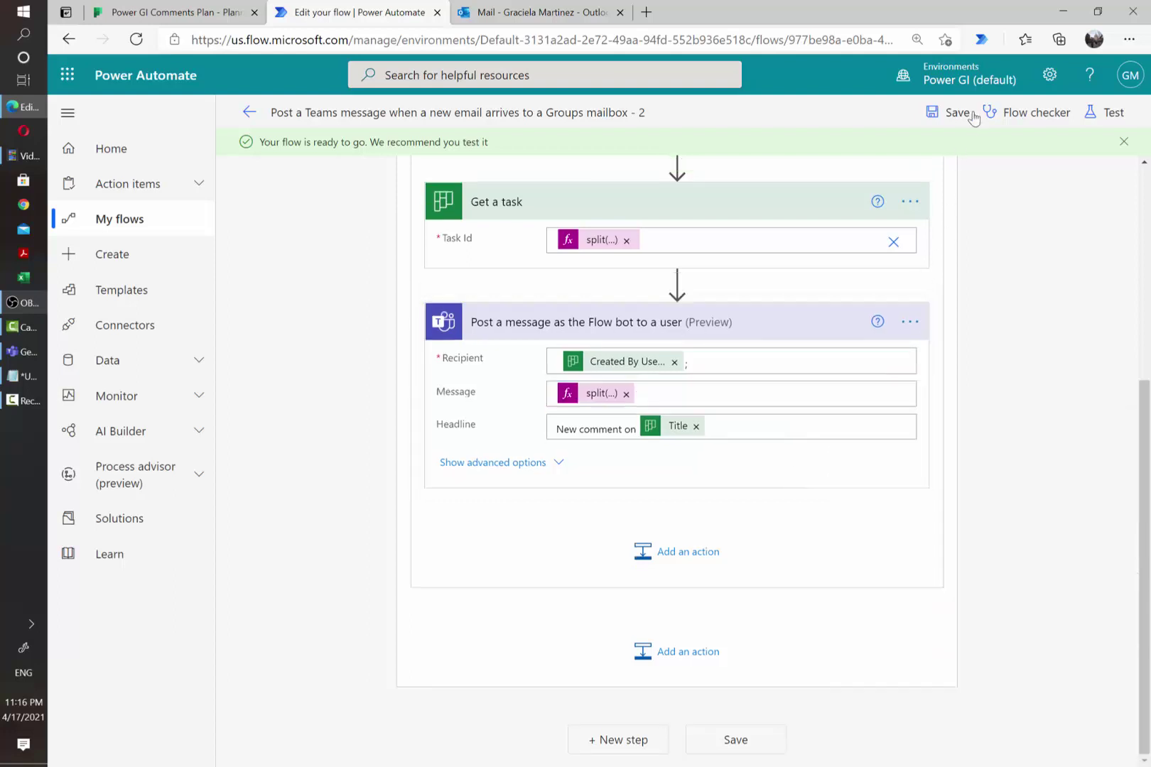
{"action": "left_click", "coordinate": [935, 114]}
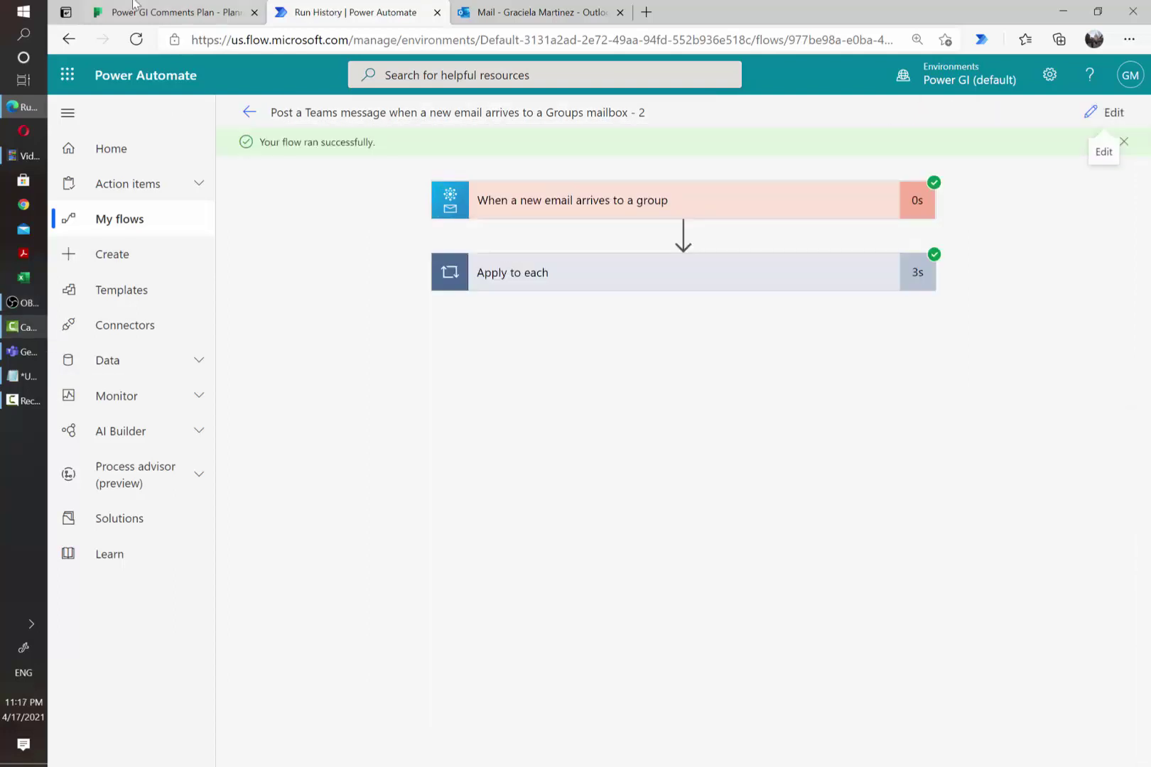
Post a test comment on the first to-do task in the Planner plan
{"action": "left_click", "coordinate": [133, 14]}
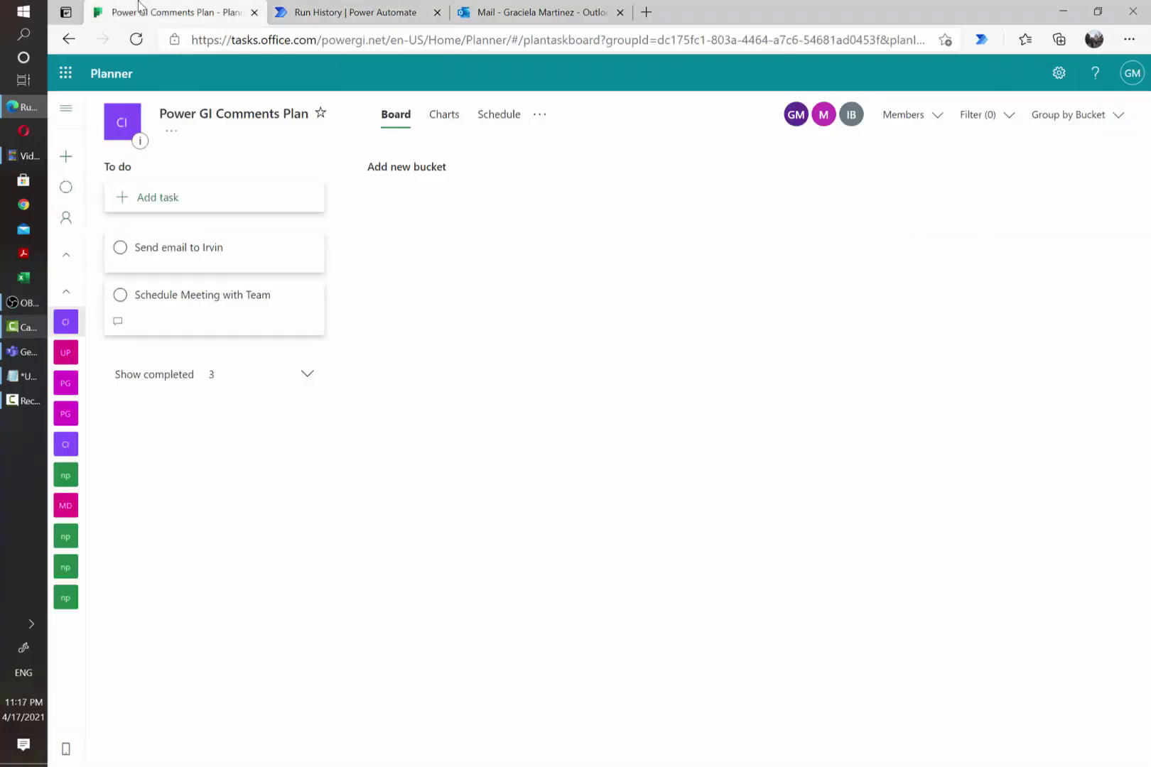
{"action": "left_click", "coordinate": [169, 257]}
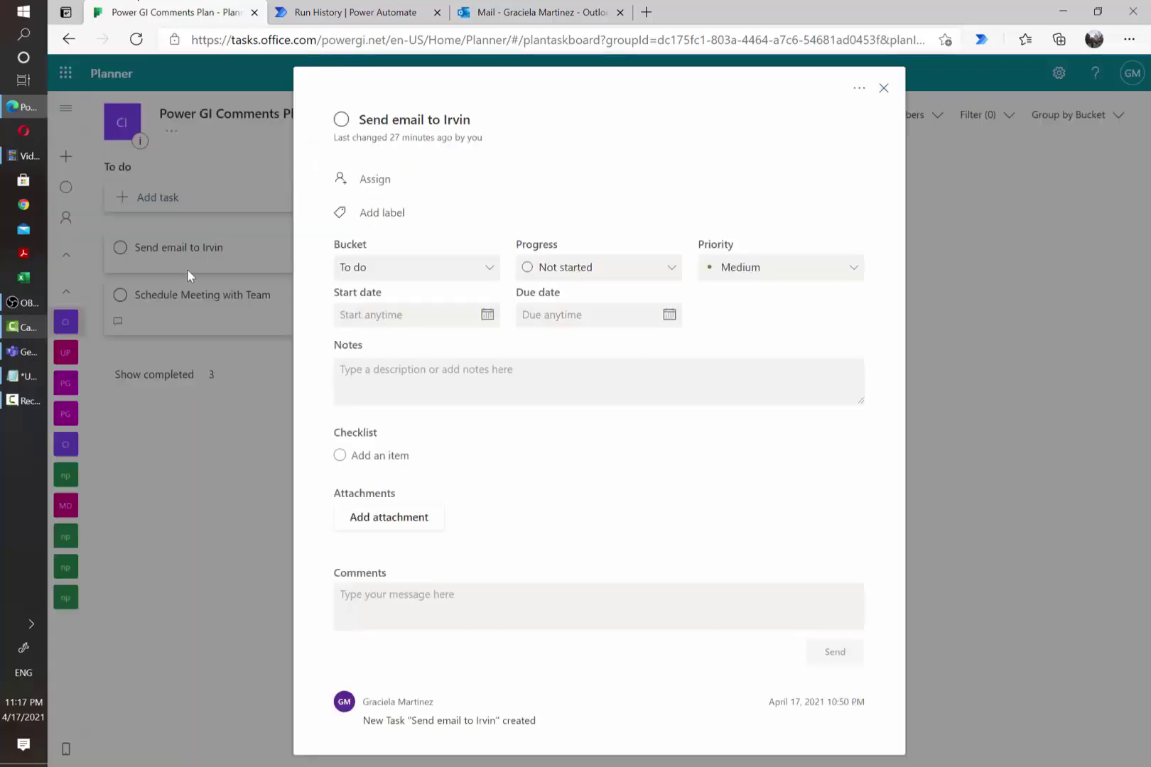
{"action": "left_click", "coordinate": [526, 592]}
{"action": "type", "text": "Can you let me know the status of this task?"}
{"action": "left_click", "coordinate": [827, 651]}
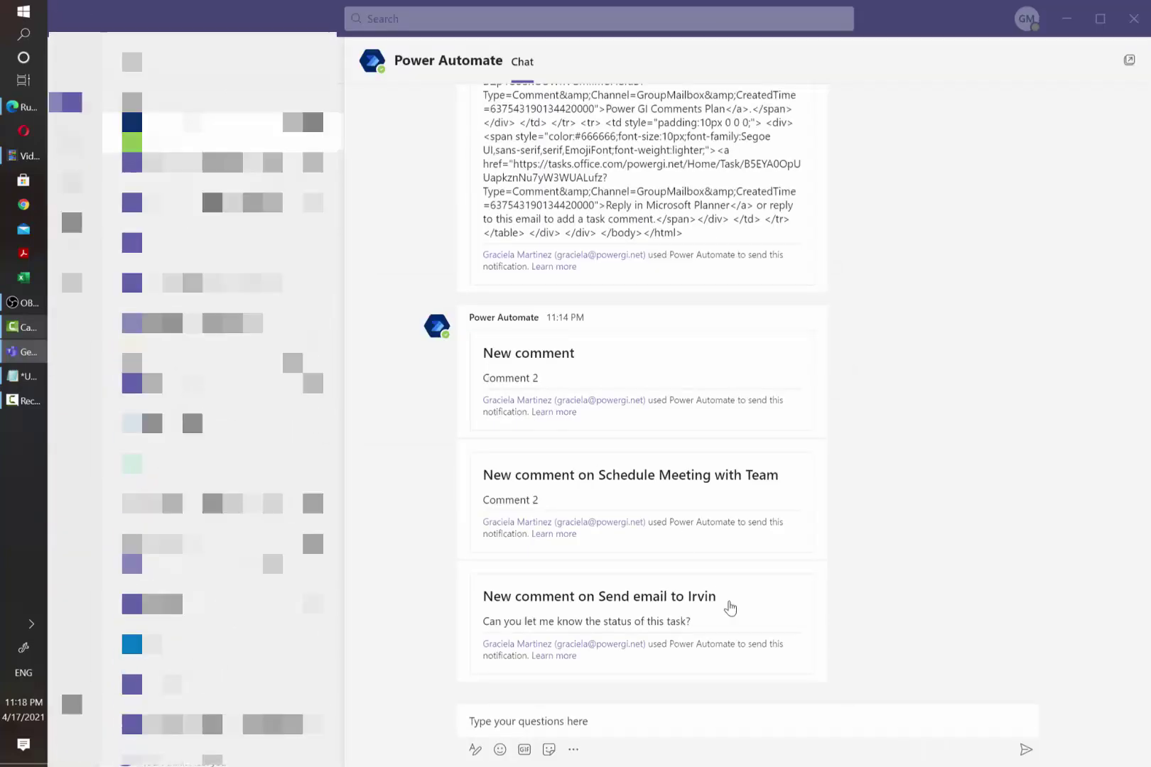
Check that the Teams Flow bot card shows the commented task's name and comment text, then return to the flow page
{"action": "left_click", "coordinate": [774, 610]}
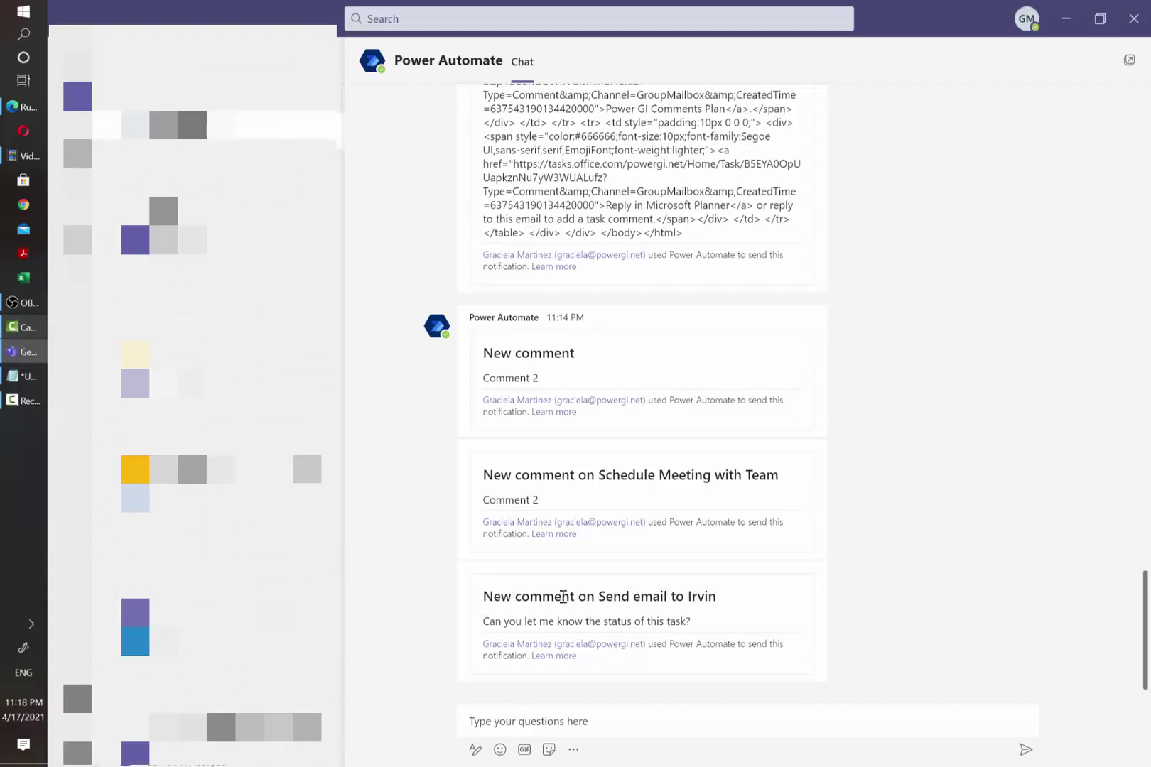
{"action": "mouse_move", "coordinate": [595, 595]}
{"action": "left_click_drag", "start_coordinate": [599, 597], "coordinate": [736, 604]}
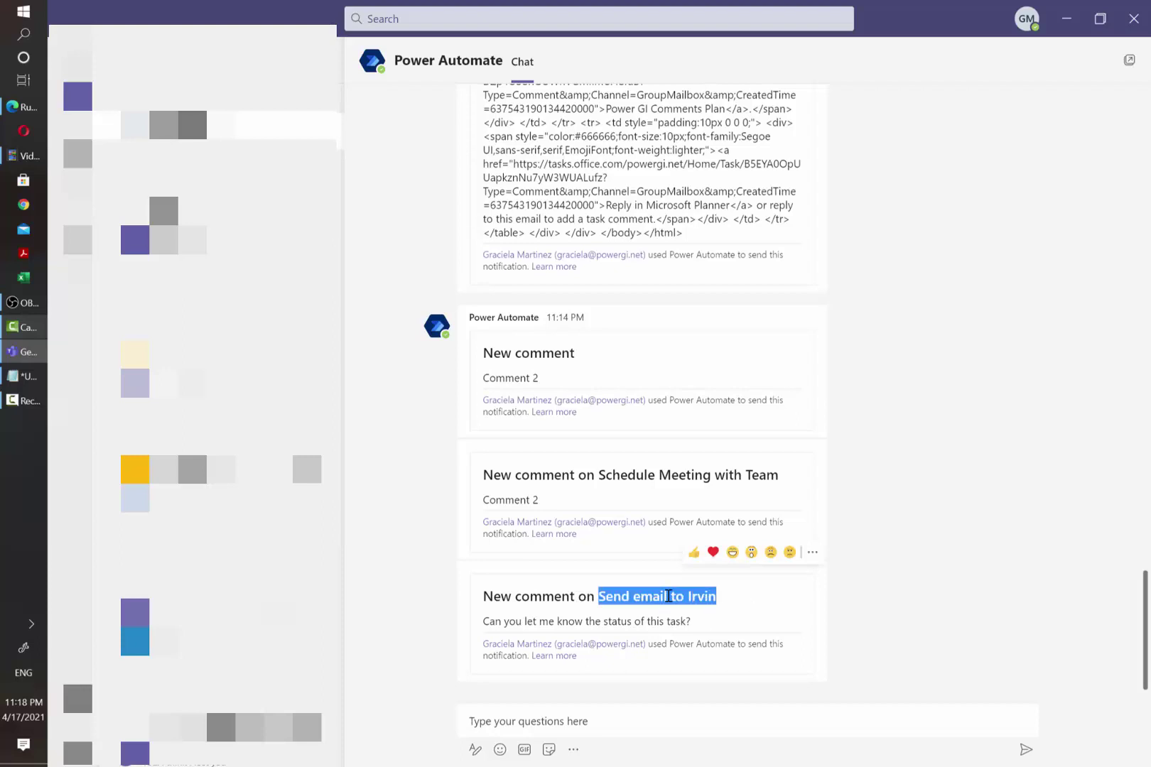
{"action": "left_click", "coordinate": [669, 596]}
{"action": "left_click_drag", "start_coordinate": [484, 621], "coordinate": [706, 623]}
{"action": "left_click", "coordinate": [637, 623]}
{"action": "key", "text": "alt+Tab"}
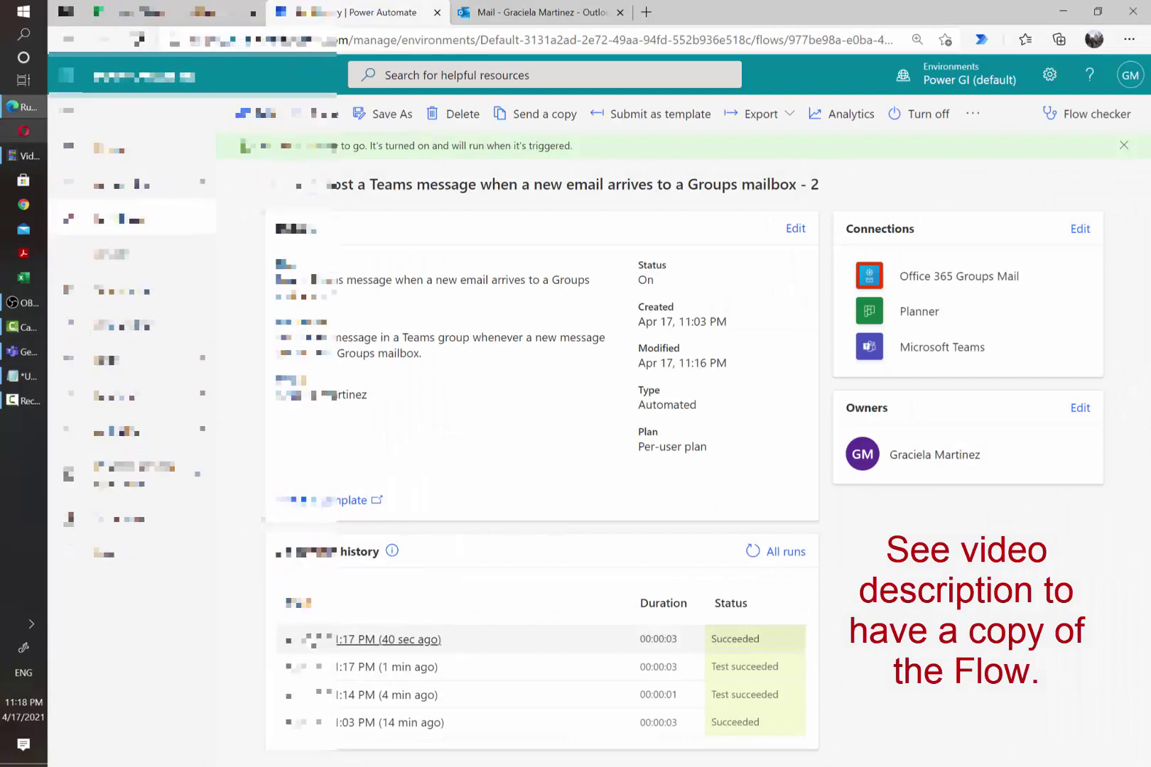